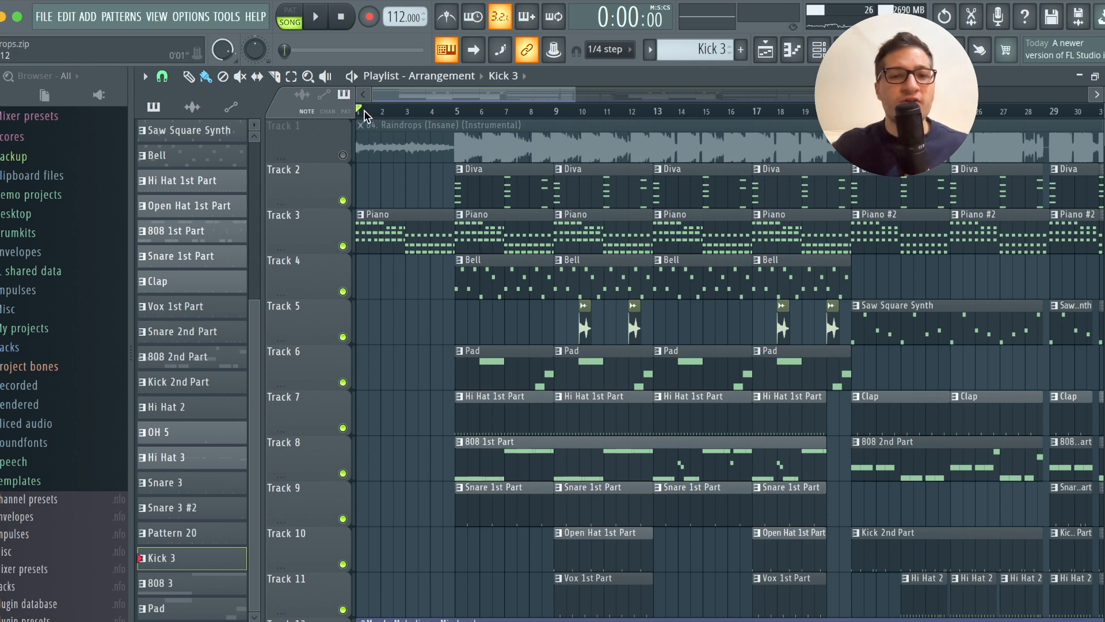
Inspect layers B and A and the effects of the Magic Spell Falling Piano patch, plus layer A of Spacey Ebowed Piano.
left_click(818, 49)
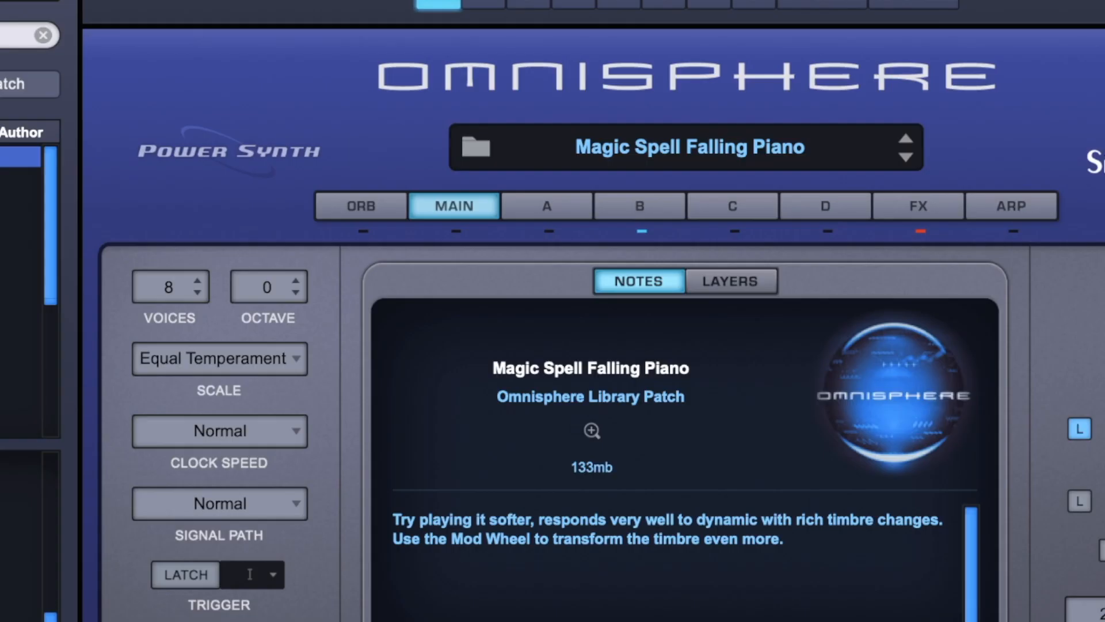
left_click(624, 209)
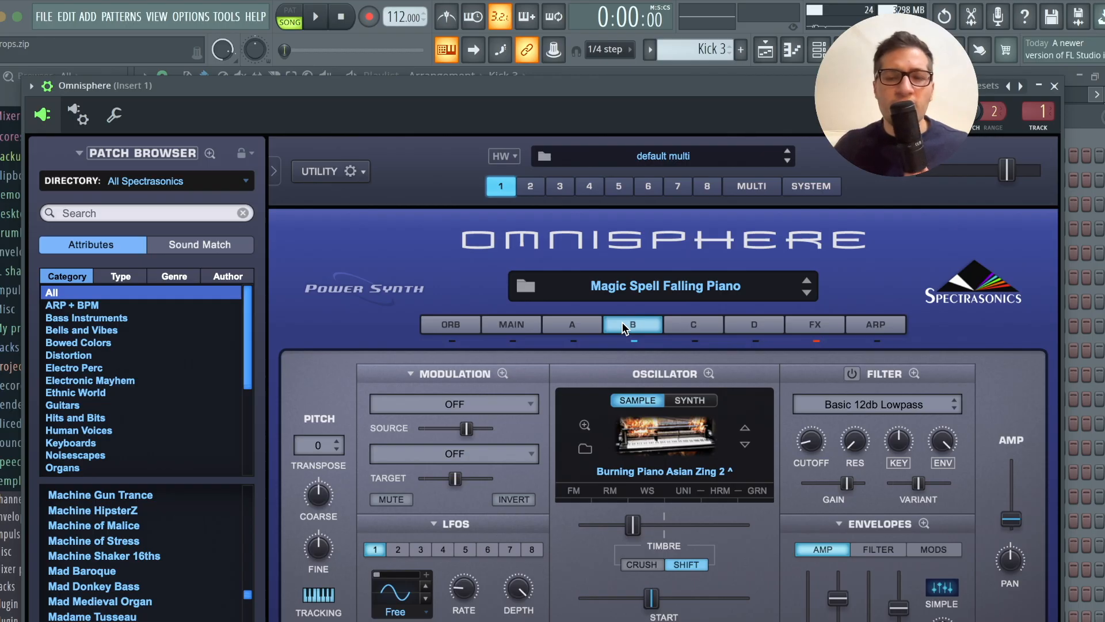
left_click(569, 322)
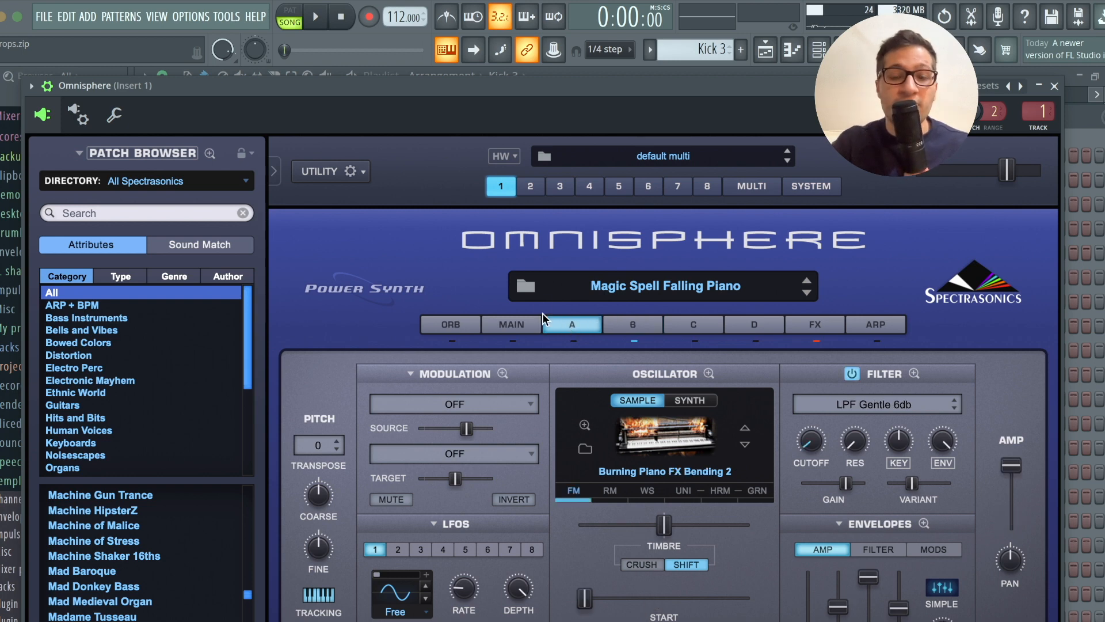
left_click(815, 324)
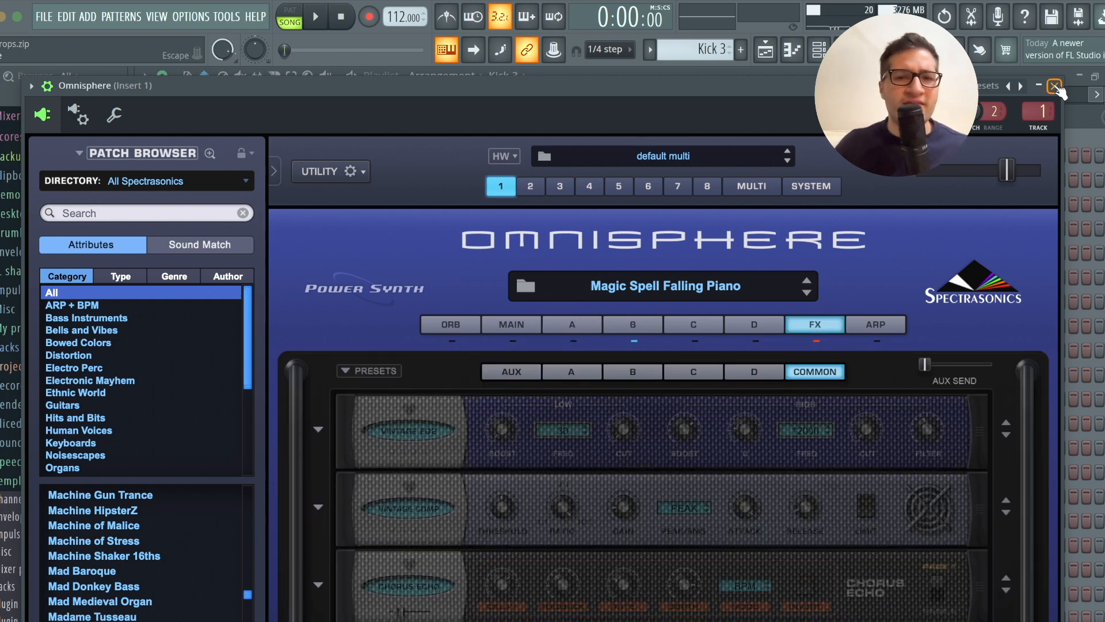
left_click(1054, 86)
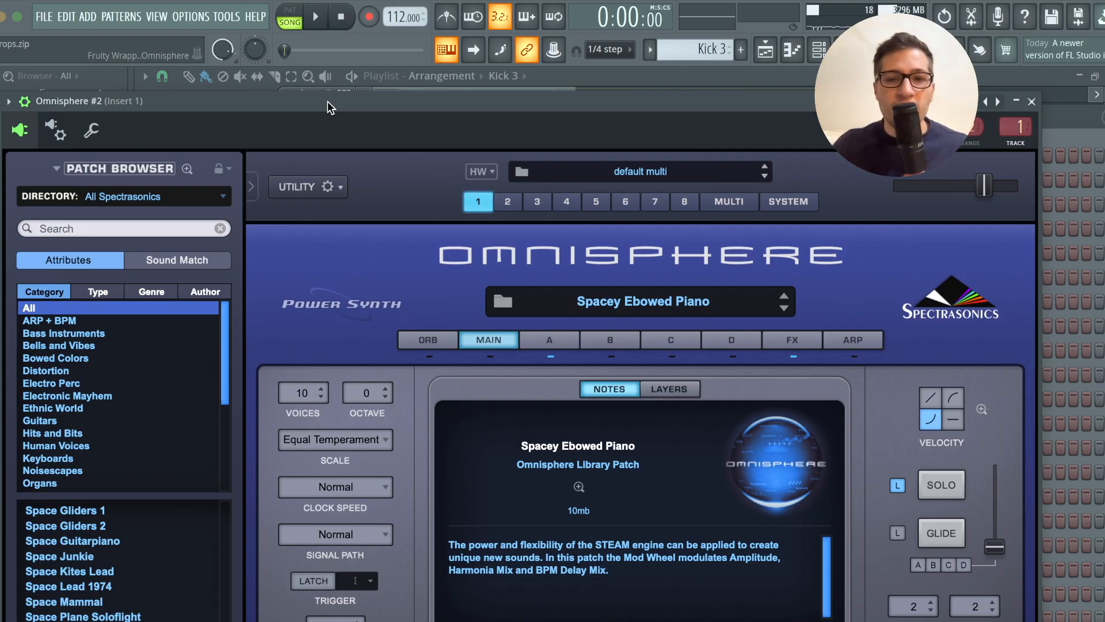
left_click(547, 340)
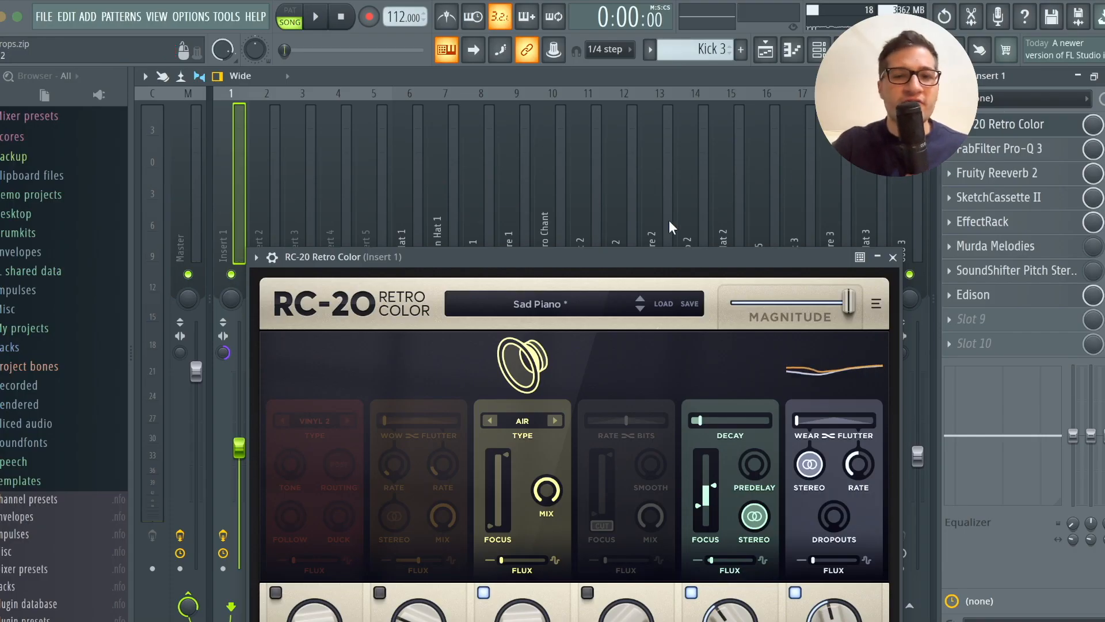
Inspect the RC-20 Retro Color, FabFilter Pro-Q 3, Fruity Reeverb 2 and SketchCassette II settings on mixer Insert 1.
left_click_drag(581, 259, 556, 134)
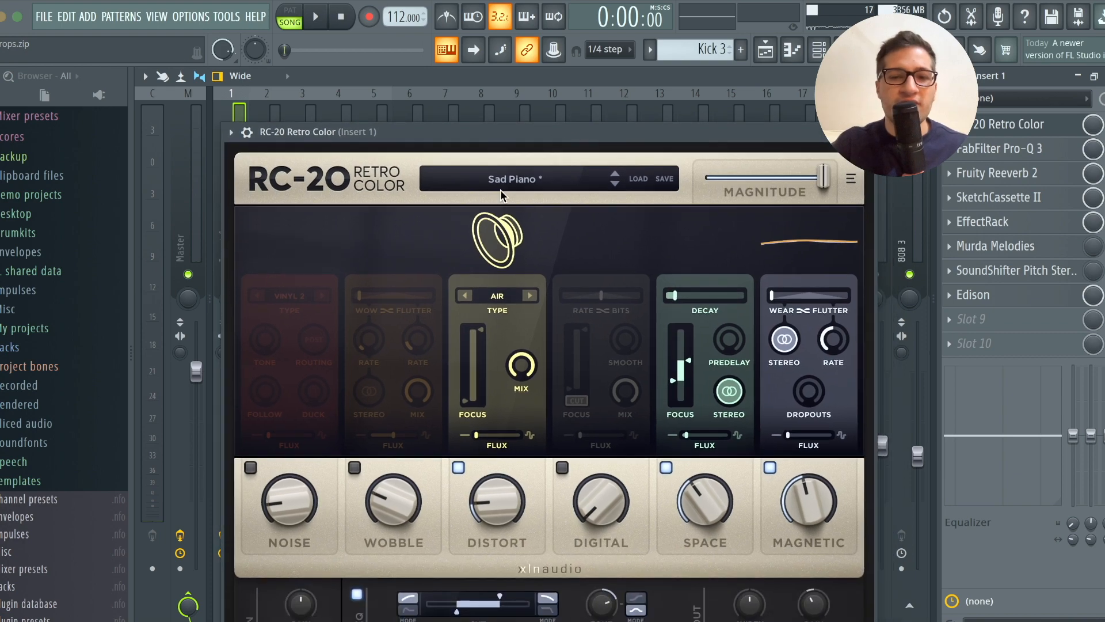
left_click(1004, 149)
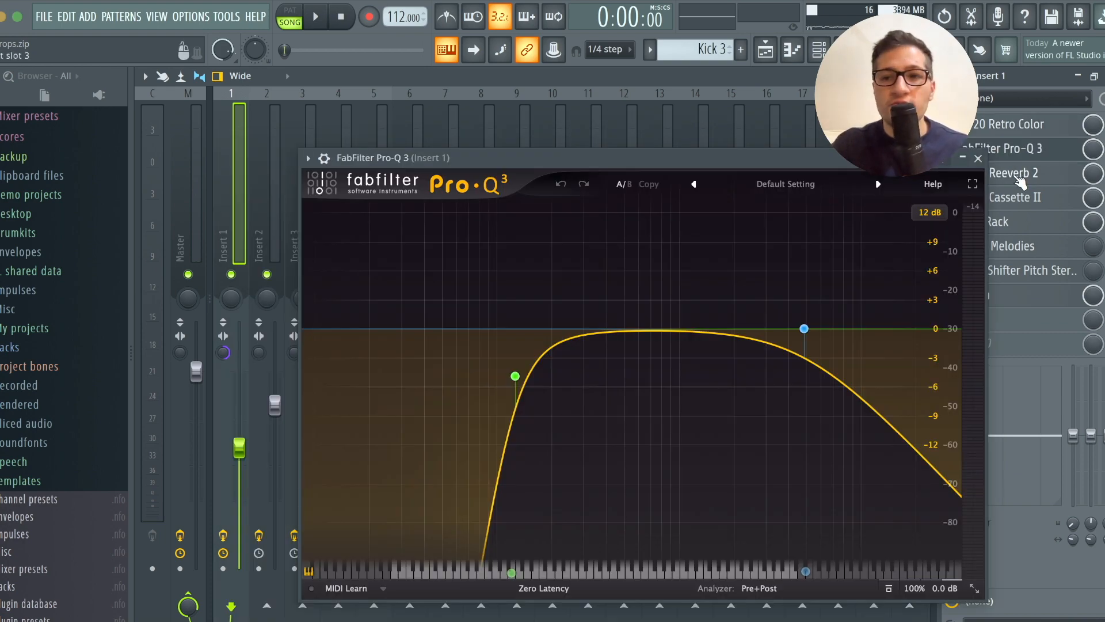
left_click(1005, 172)
left_click(999, 197)
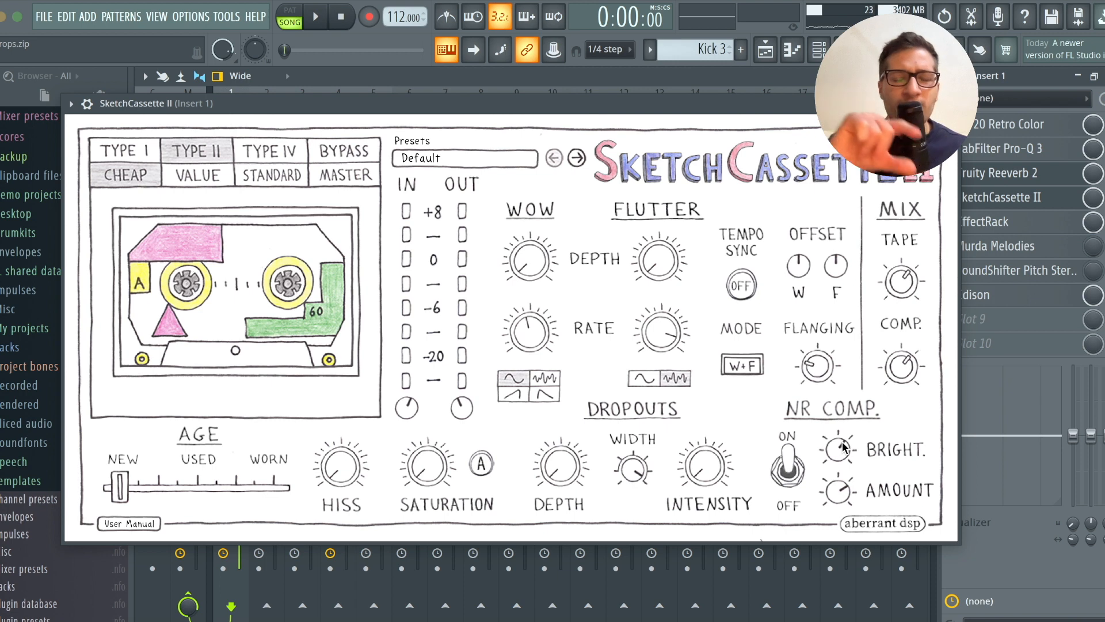
left_click(1002, 197)
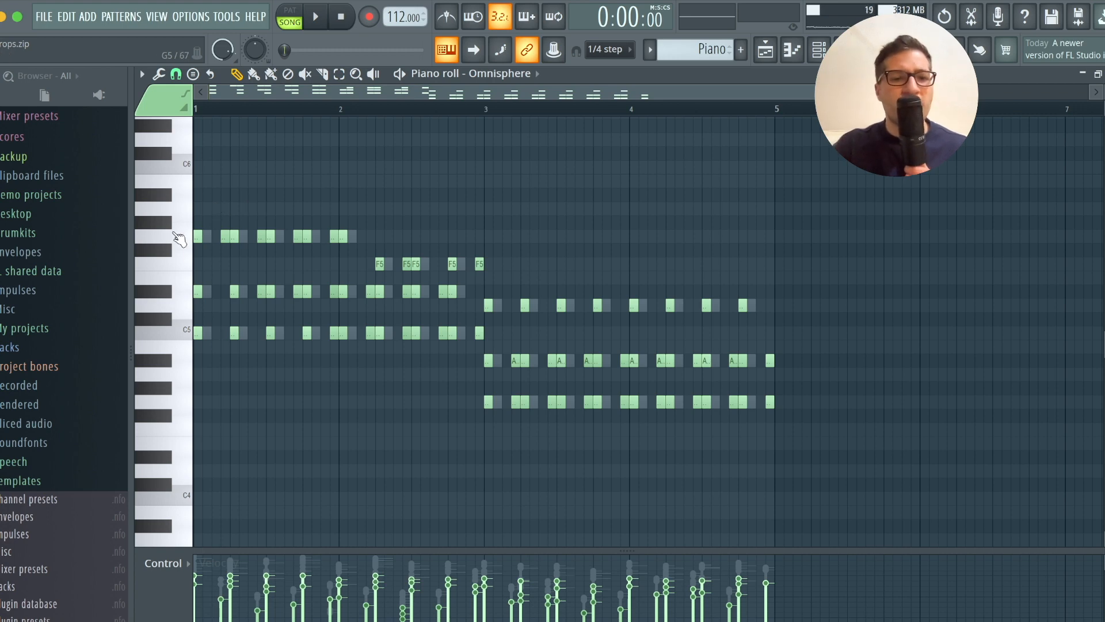
Examine the chord notes of the Piano pattern in the piano roll, especially the first two bars.
scroll(168, 250, "up", 3)
scroll(173, 254, "up", 2)
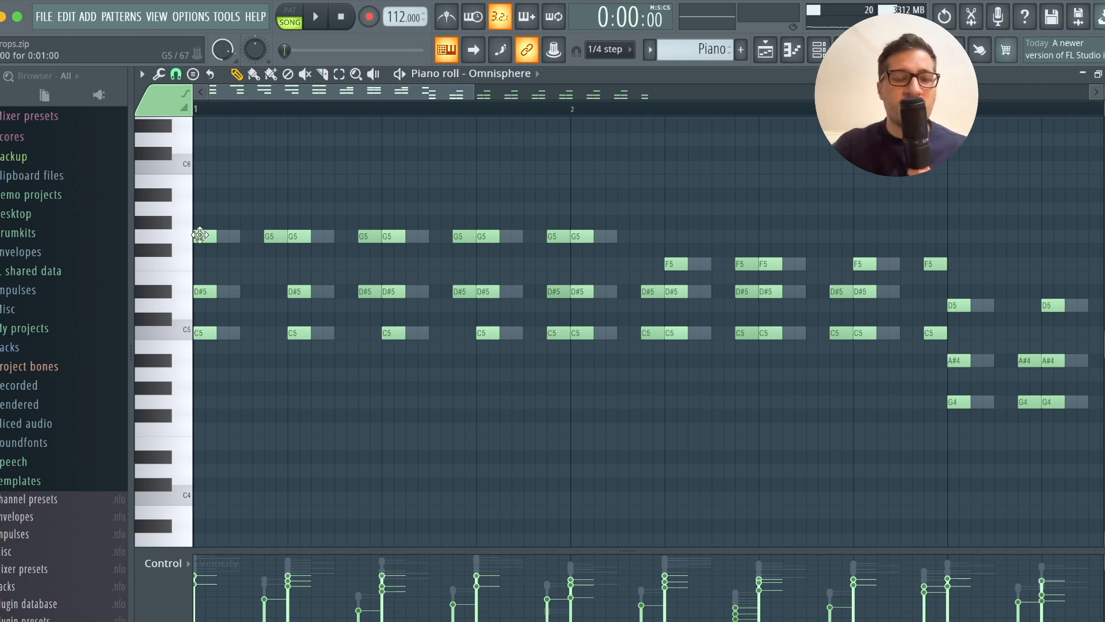
scroll(523, 313, "down", 2)
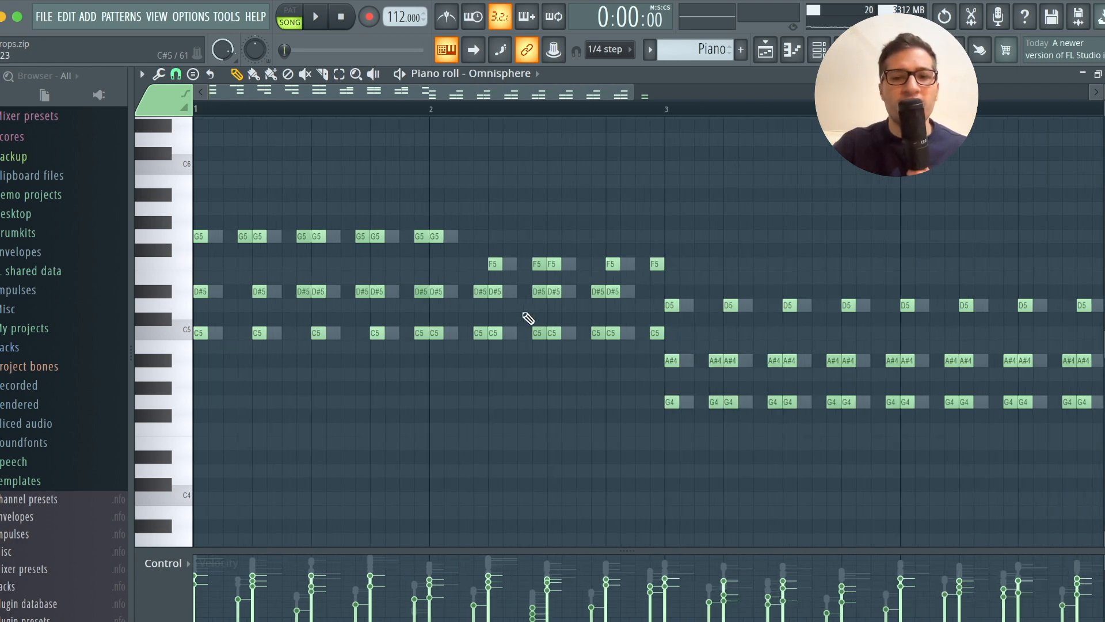
scroll(690, 373, "up", 1)
scroll(696, 379, "down", 1)
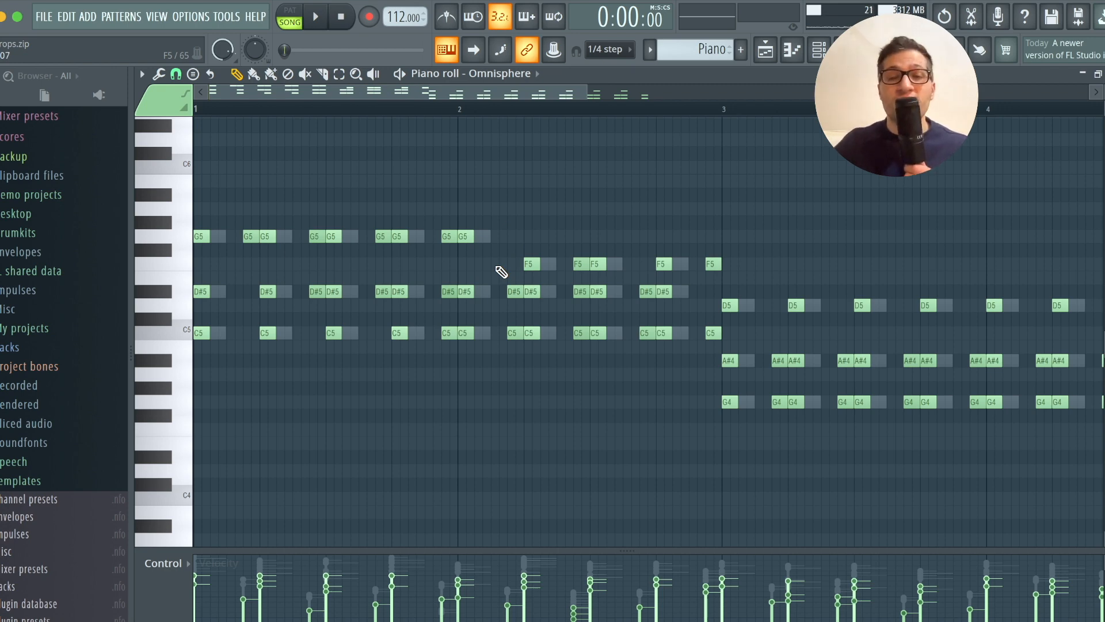
Play the Piano pattern in the playlist and solo Track 5 to listen to its piano audio clip.
left_click(760, 55)
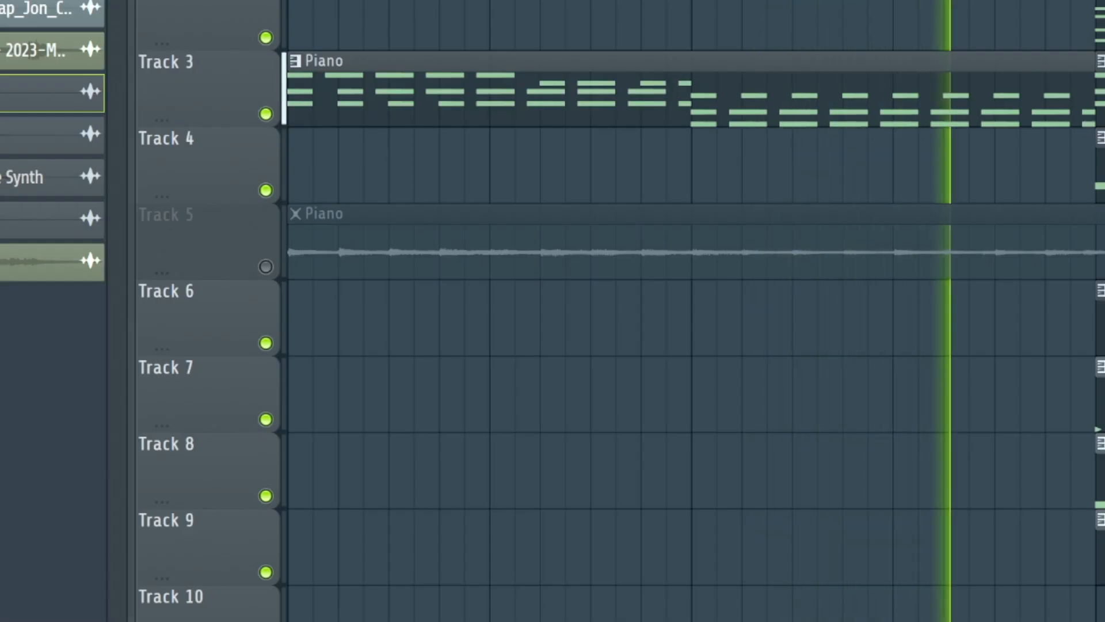
key("space")
right_click(266, 267)
key("space")
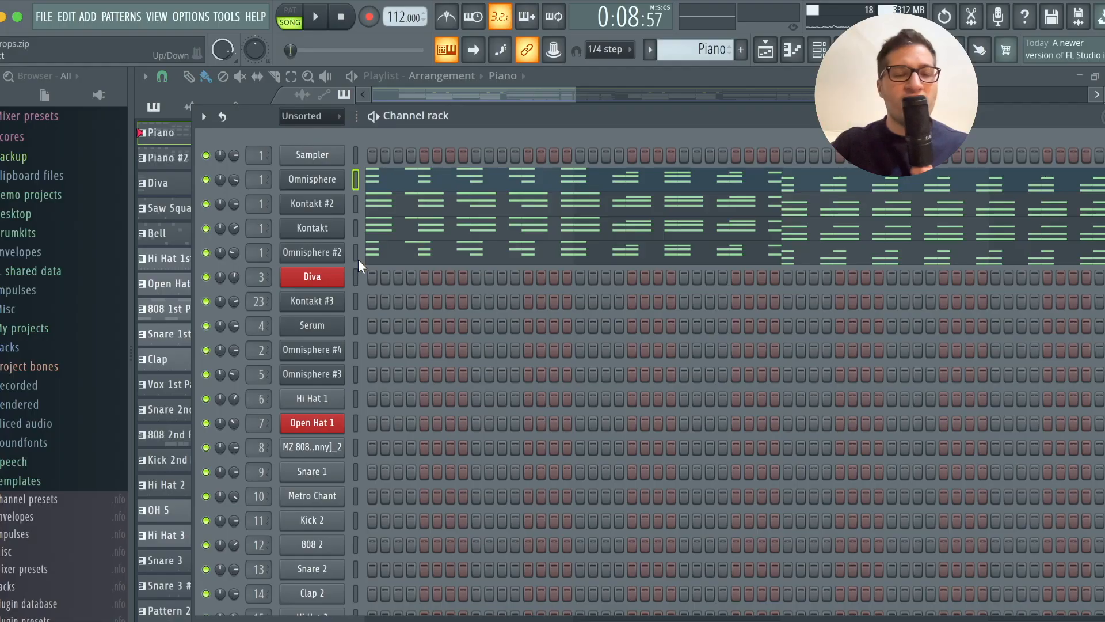
Inspect layers B and C of the KPRO - Dreamies patch and the Fruity Reeverb 2 and FabFilter Pro-Q 3 on Insert 5.
left_click(531, 90)
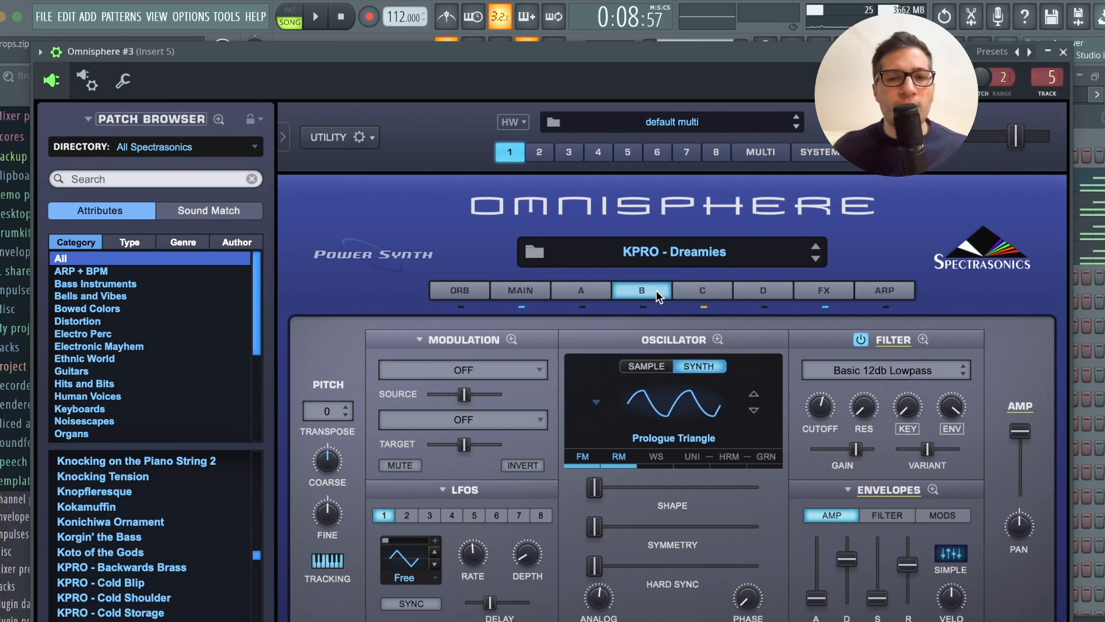
left_click(704, 291)
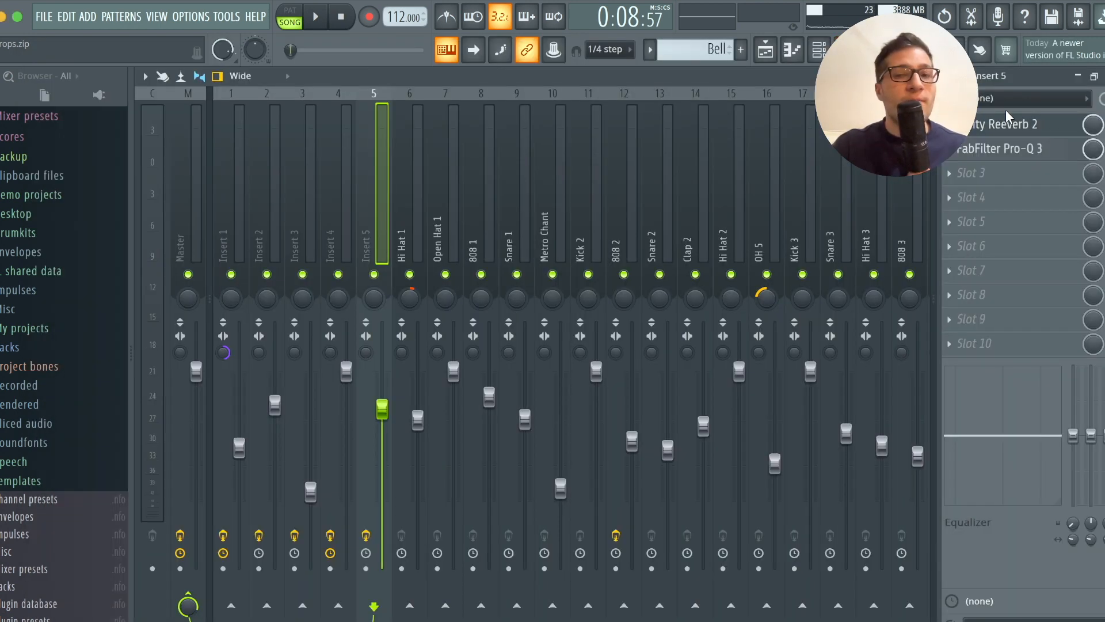
left_click(1010, 124)
left_click(989, 150)
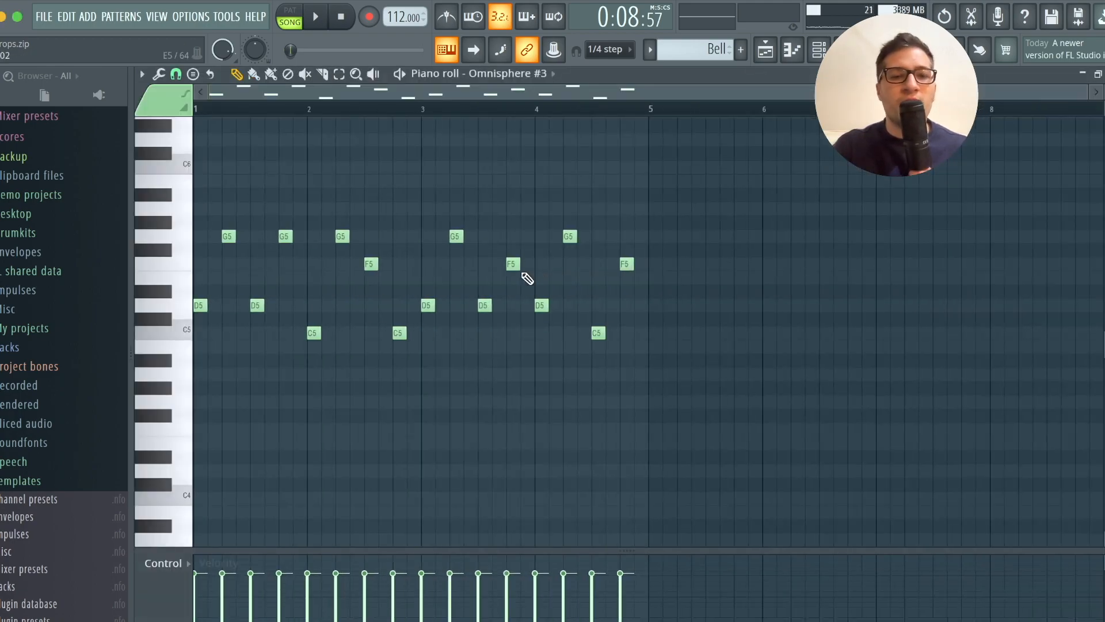
Play the Bell melody, overlay its notes on the Piano pattern, and shift them down and up an octave to compare registers.
key("space")
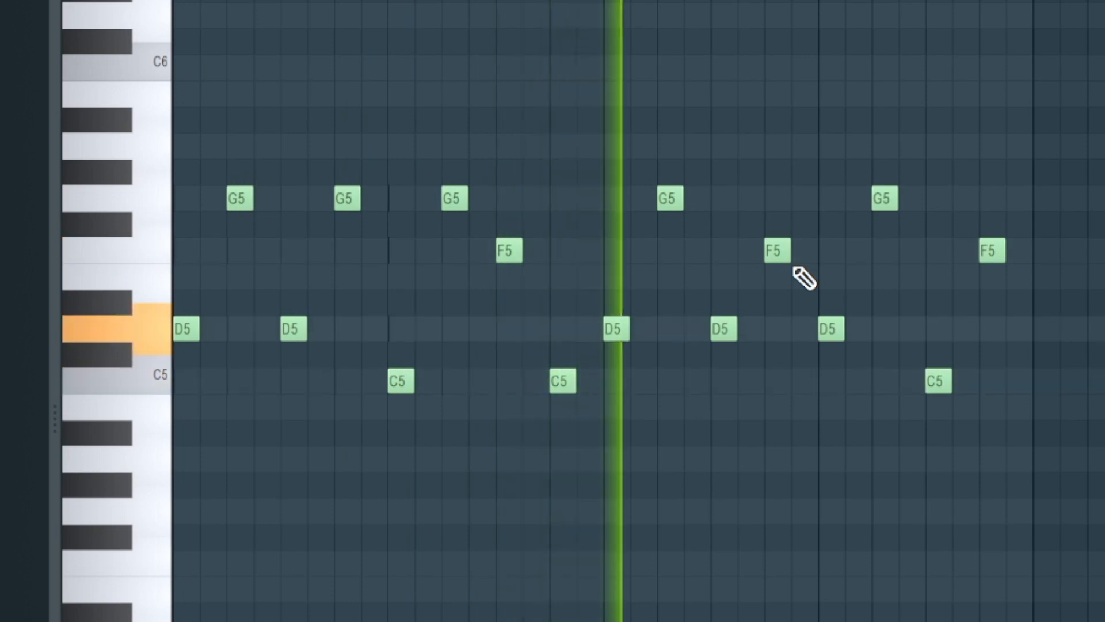
key("ctrl+a")
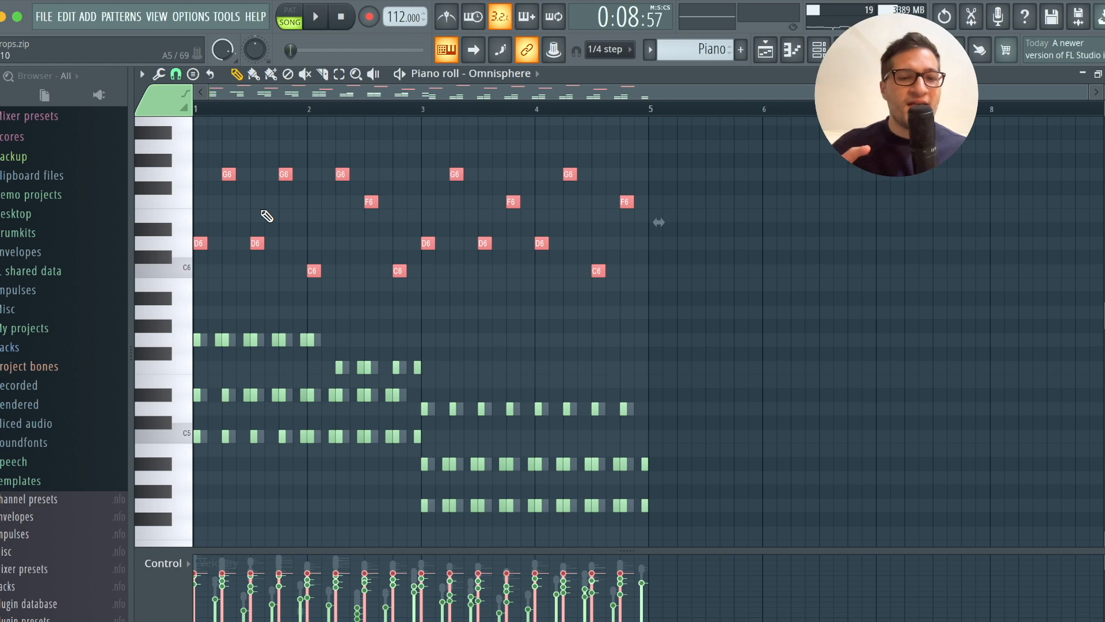
key("ctrl+Down")
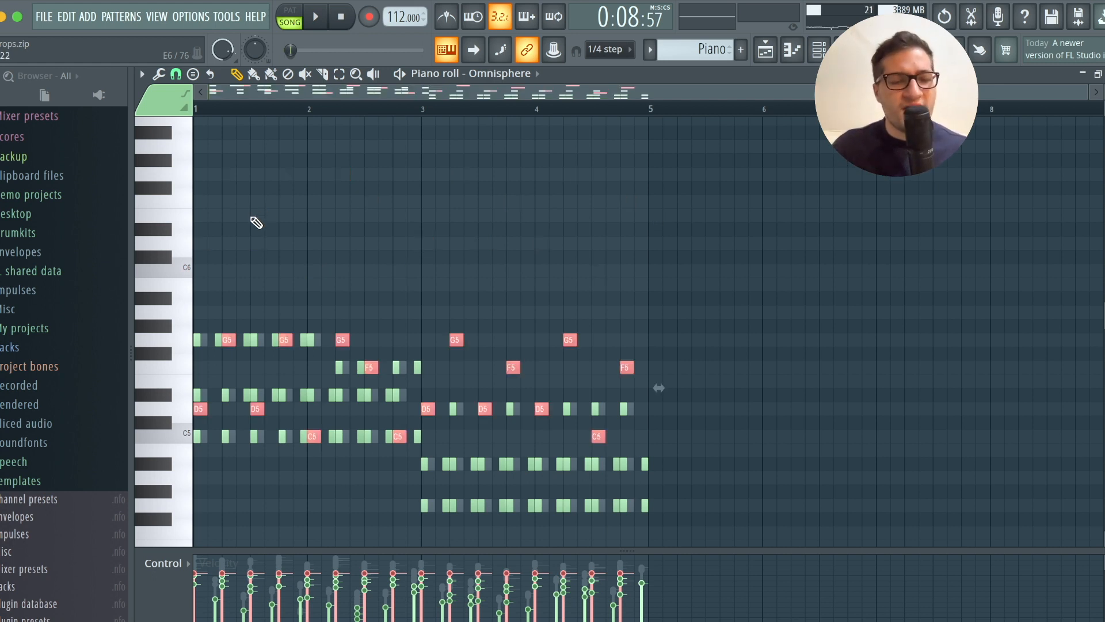
key("ctrl+Up")
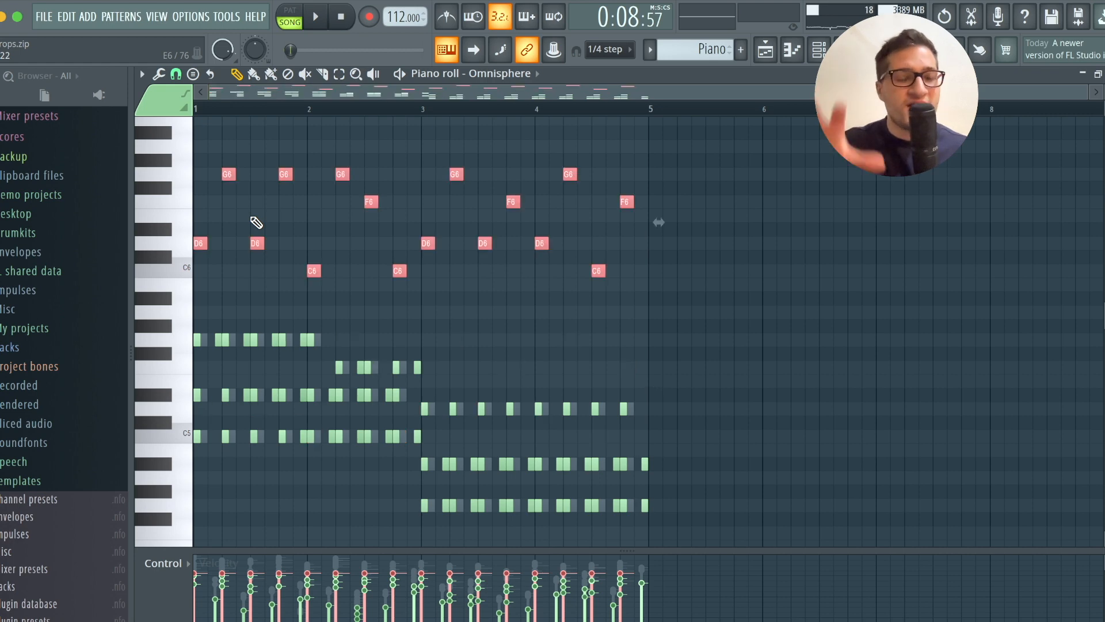
key("ctrl+Down")
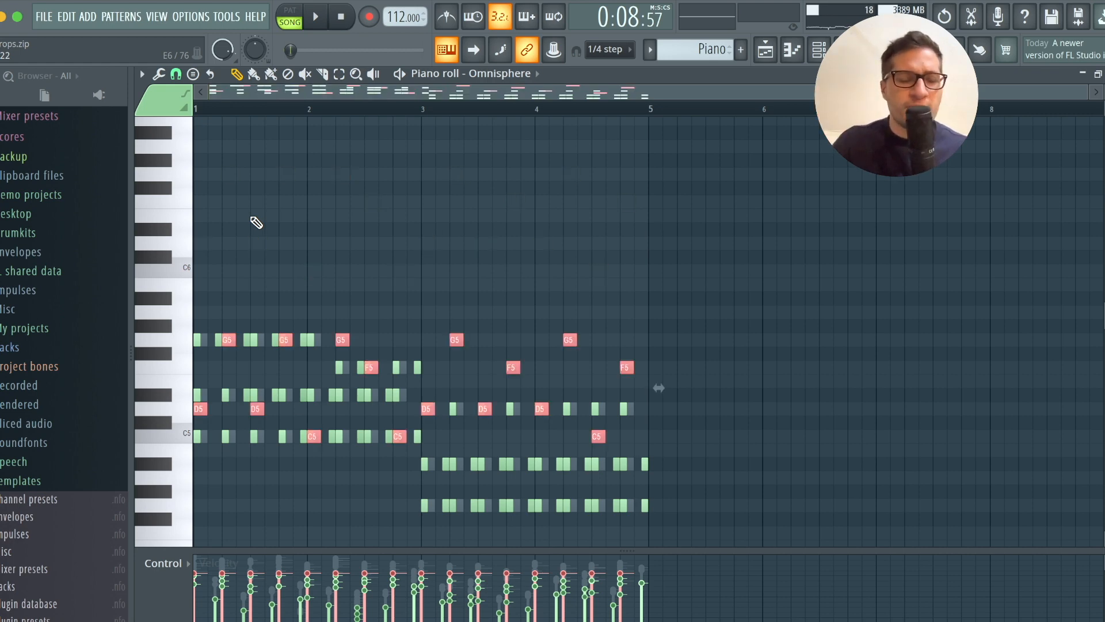
scroll(293, 239, "up", 3, "ctrl")
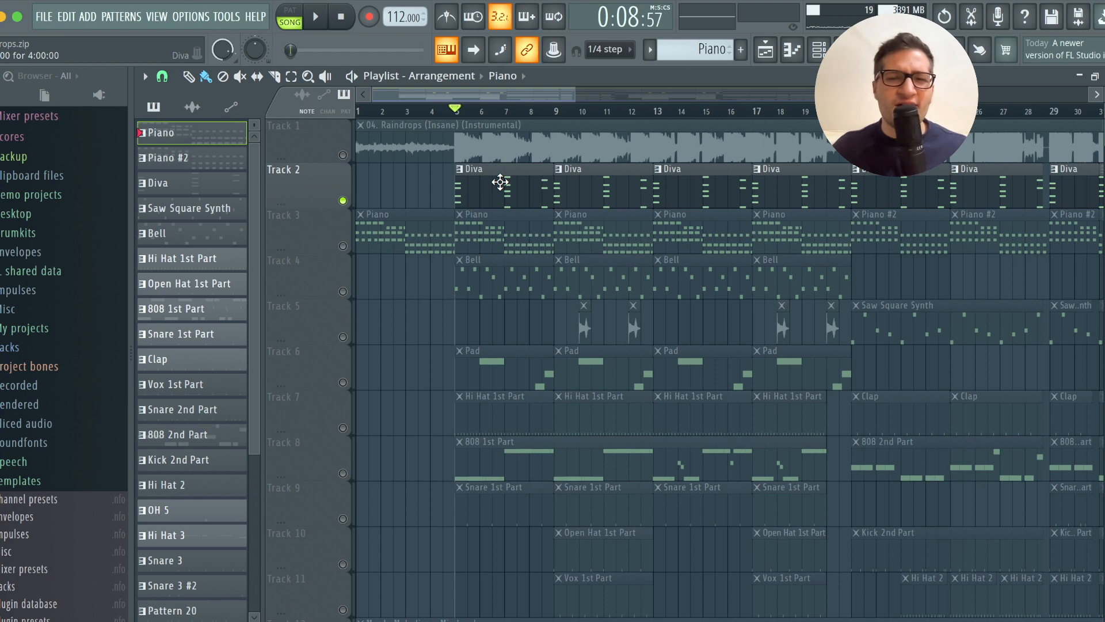
Open the Diva pattern's notes from Track 2 and play the soloed Saw Square Synth part from bar 21.
double_click(500, 183)
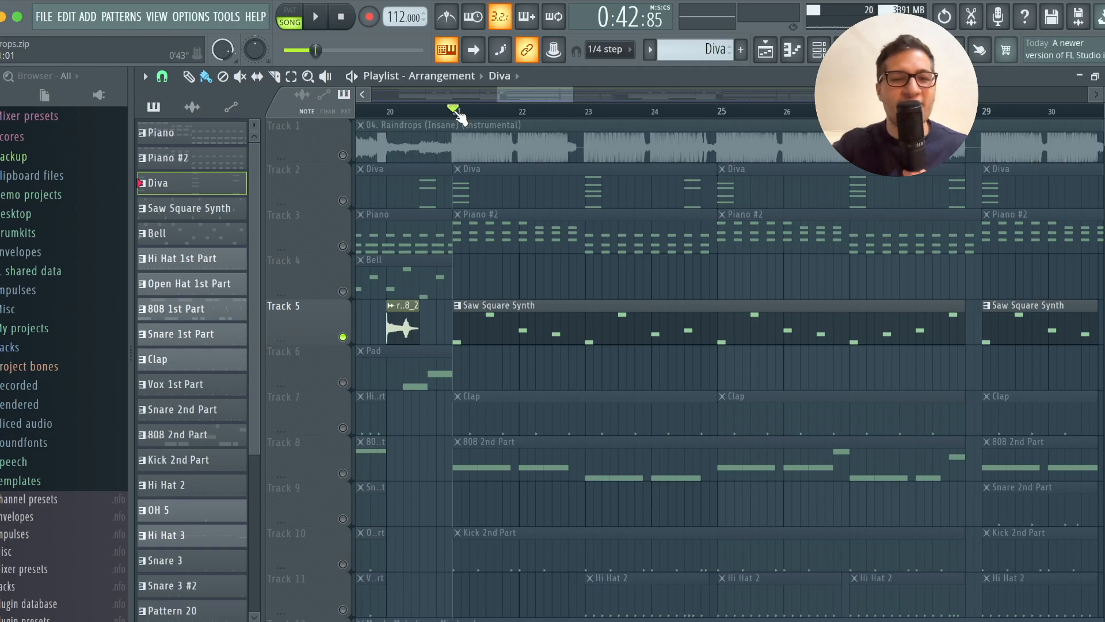
key("space")
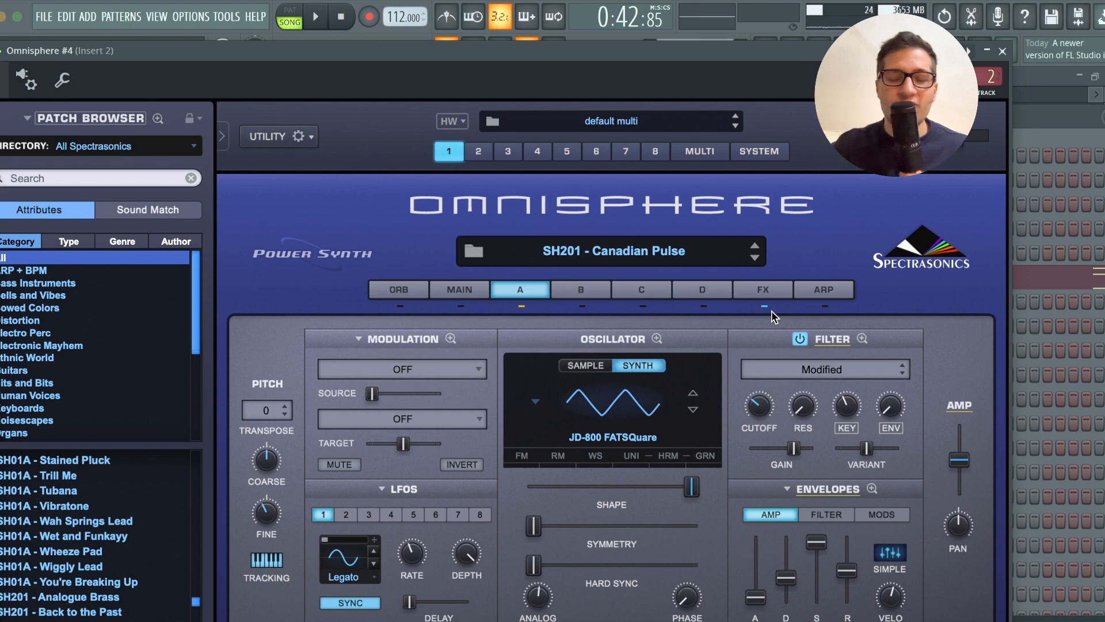
Inspect the effects of the SH201 - Canadian Pulse patch and the three FabFilter Pro-Q 3 equalizers on mixer Insert 2.
left_click(768, 288)
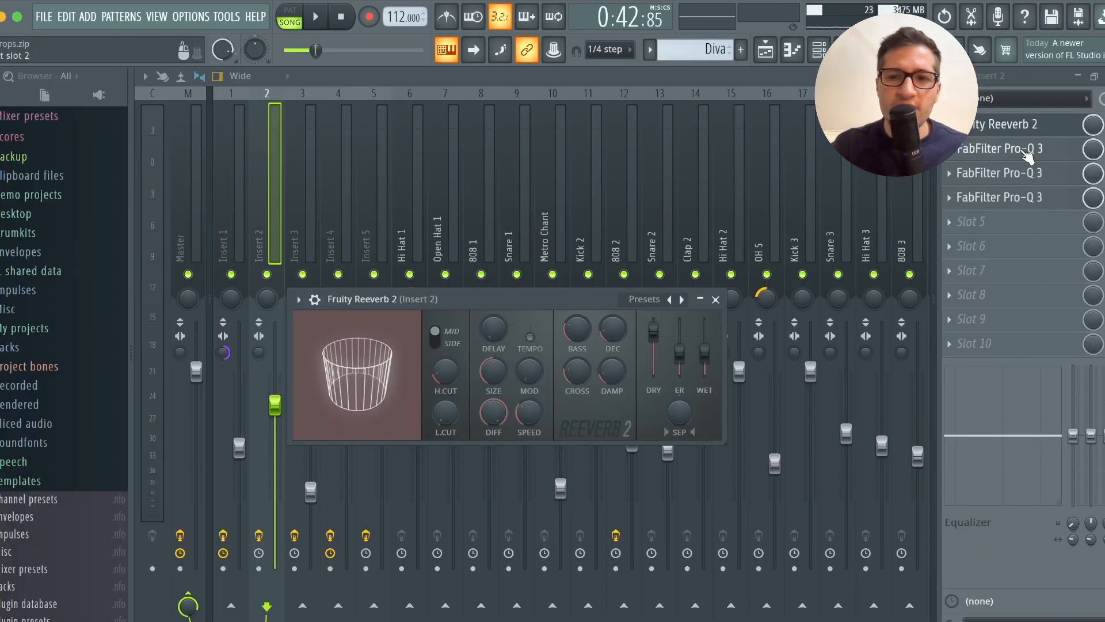
left_click(1021, 151)
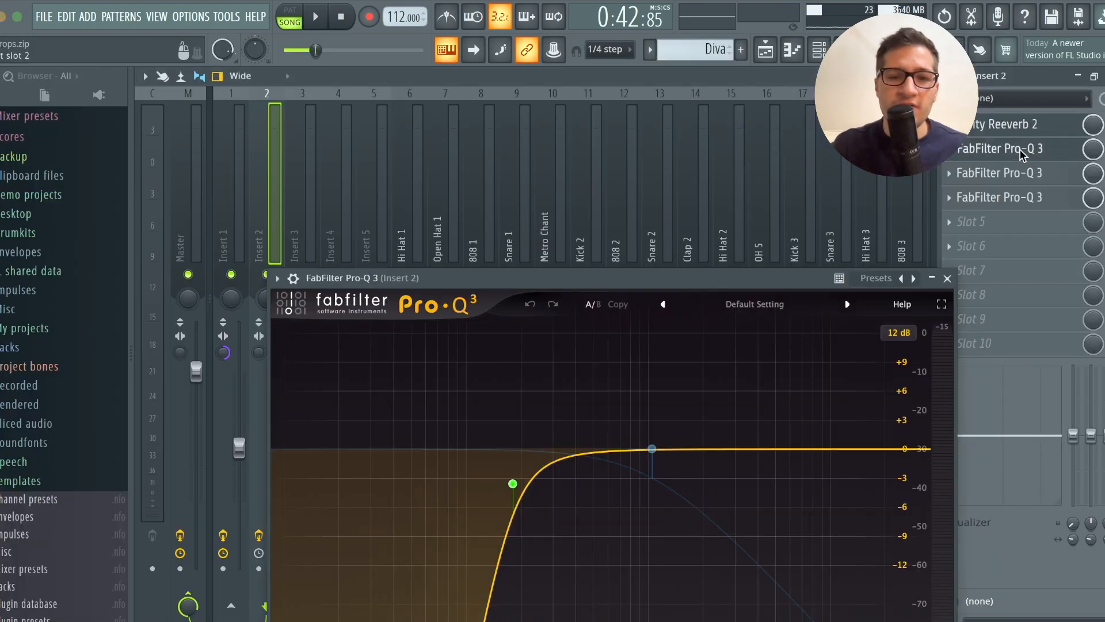
left_click(1006, 181)
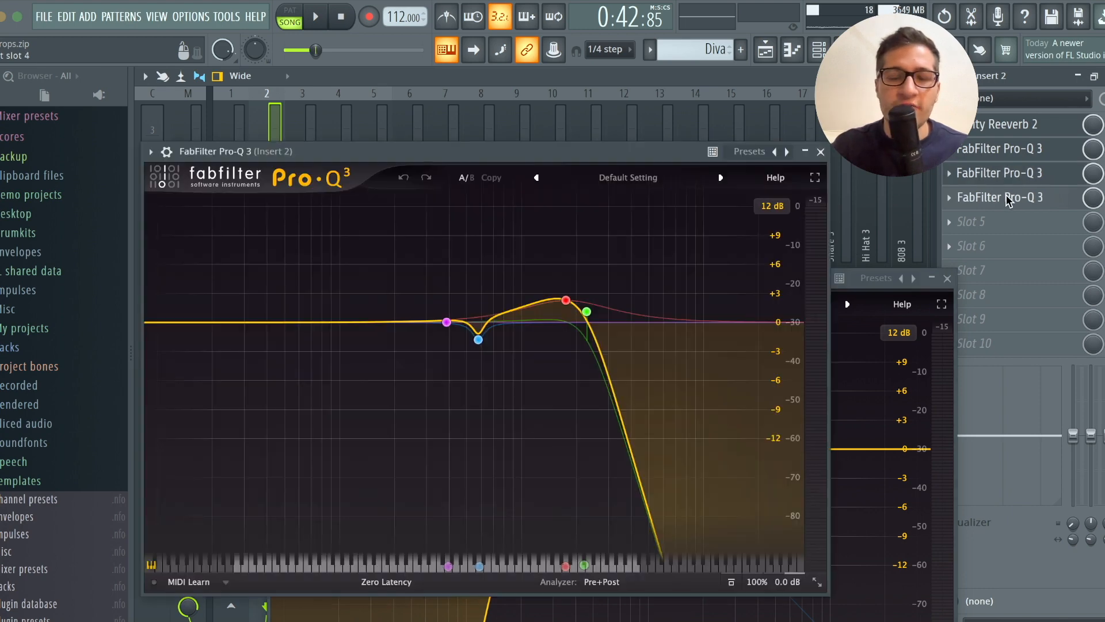
left_click(1009, 199)
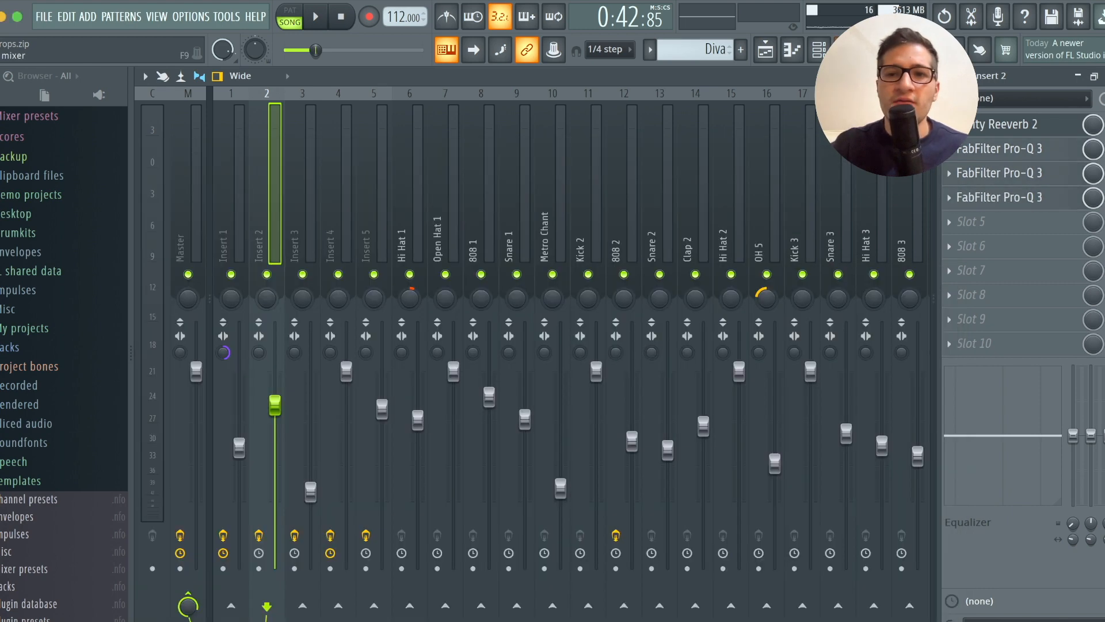
Open the Serum channel from the channel rack and inspect its oscillators, filter, envelope and effects.
key("F6")
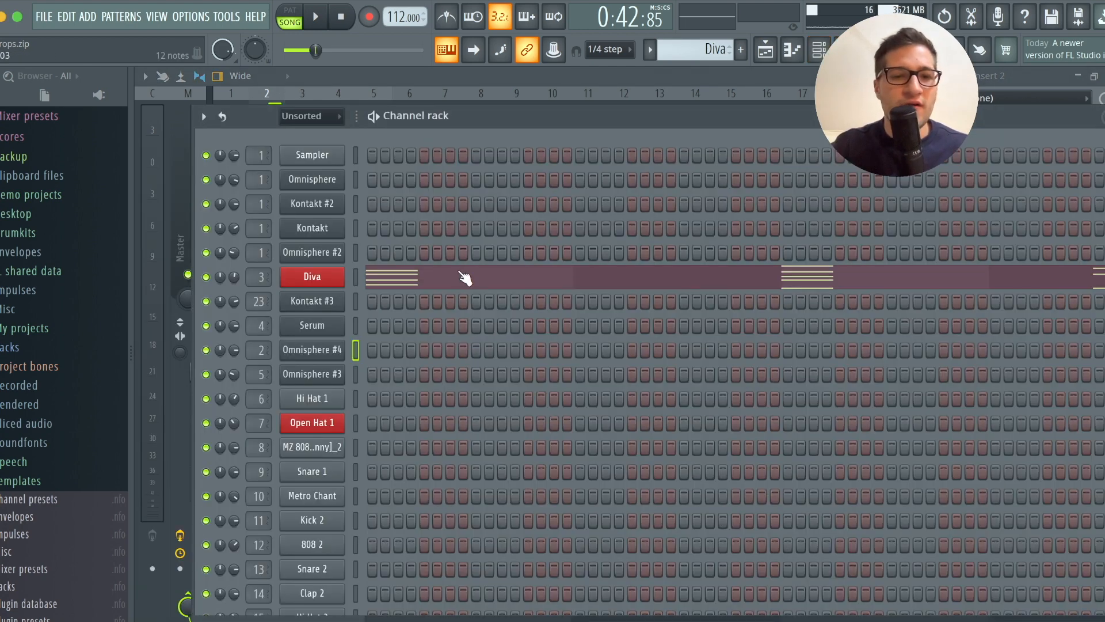
left_click(334, 325)
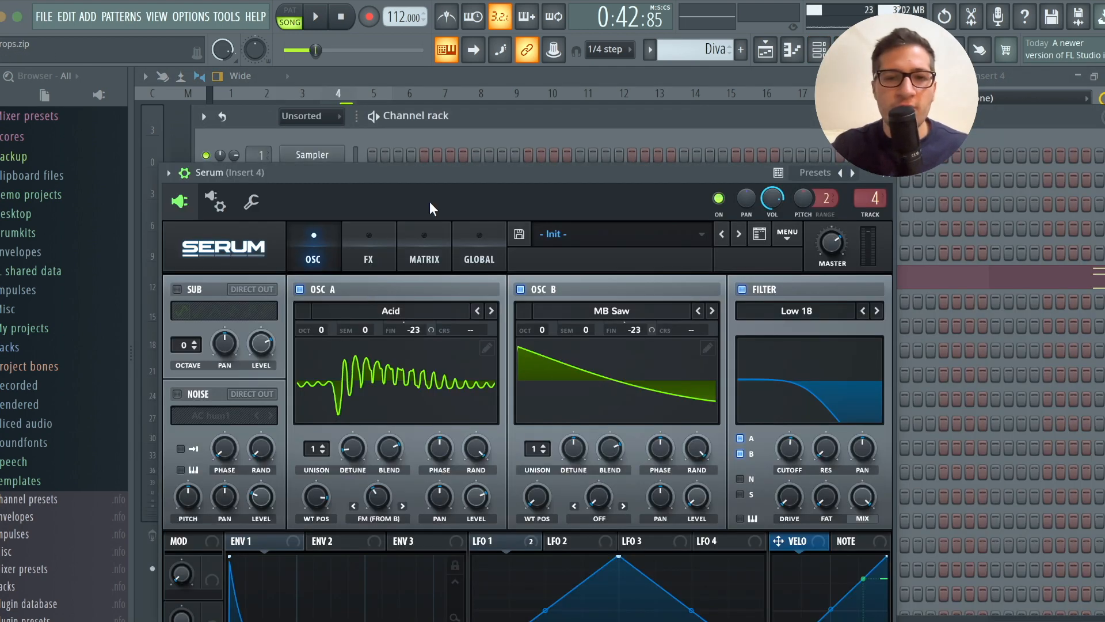
left_click_drag(430, 202, 444, 66)
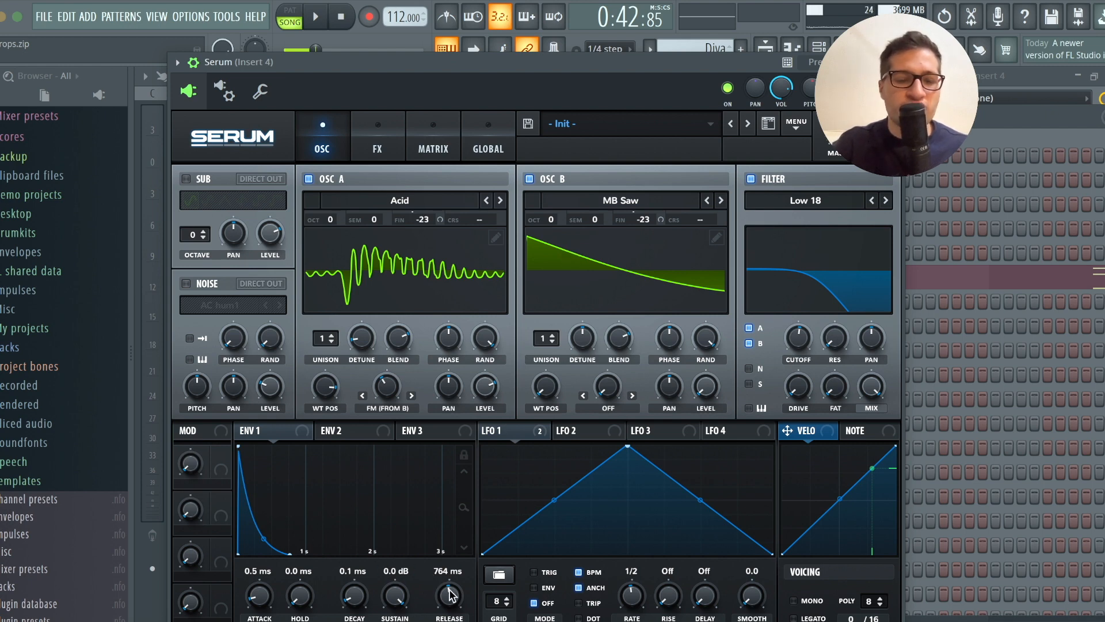
left_click(378, 141)
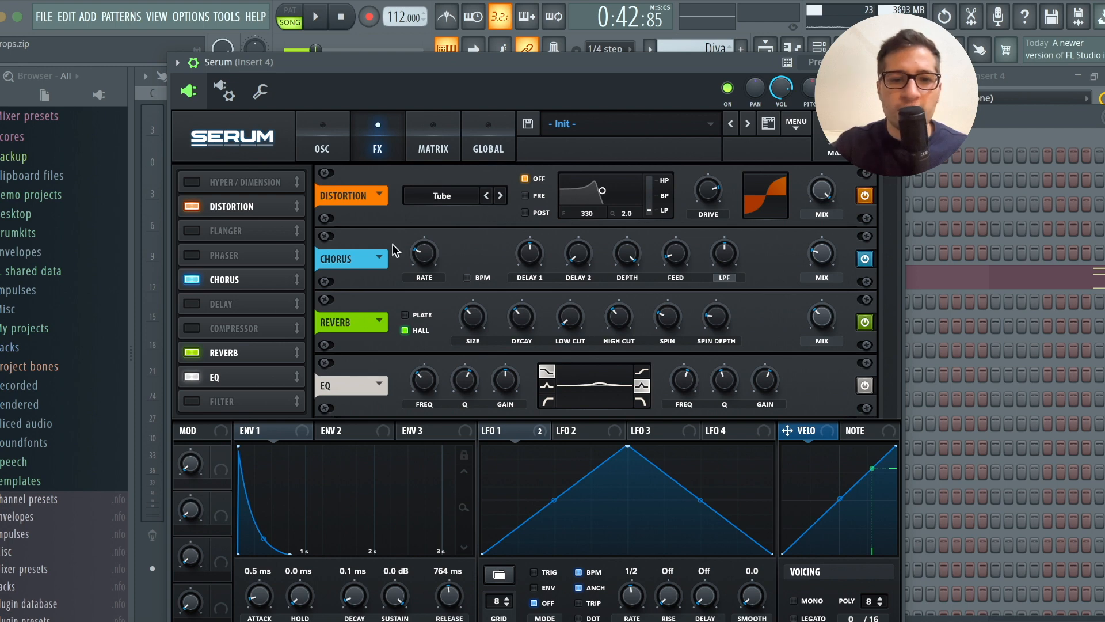
left_click(325, 143)
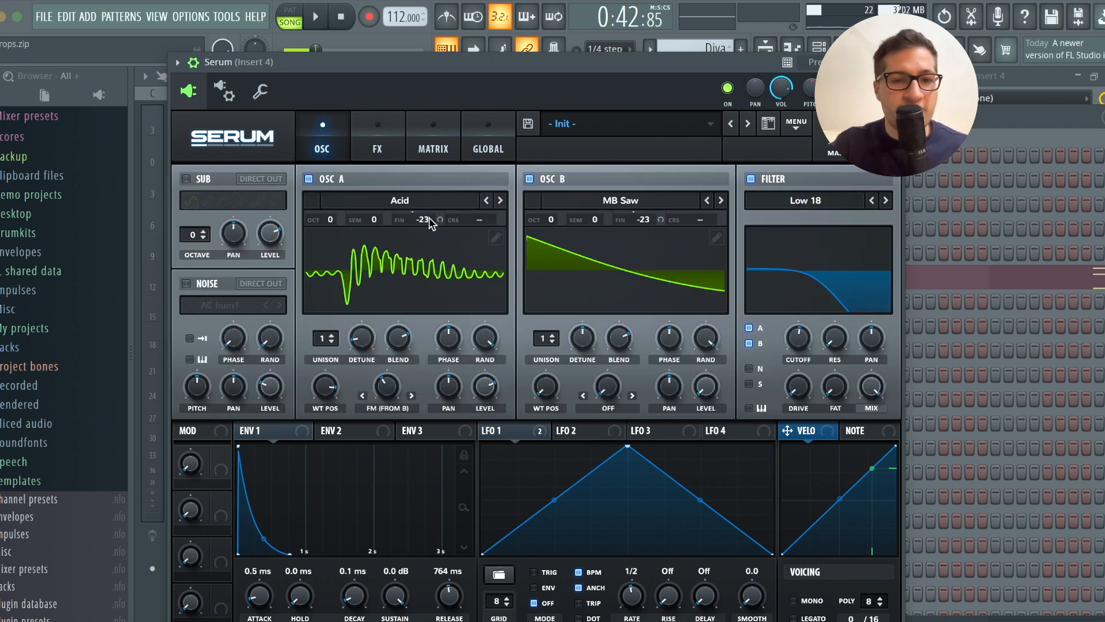
Inspect the filter bands of the FabFilter Pro-Q 3 equalizer on mixer Insert 23.
mouse_move(422, 225)
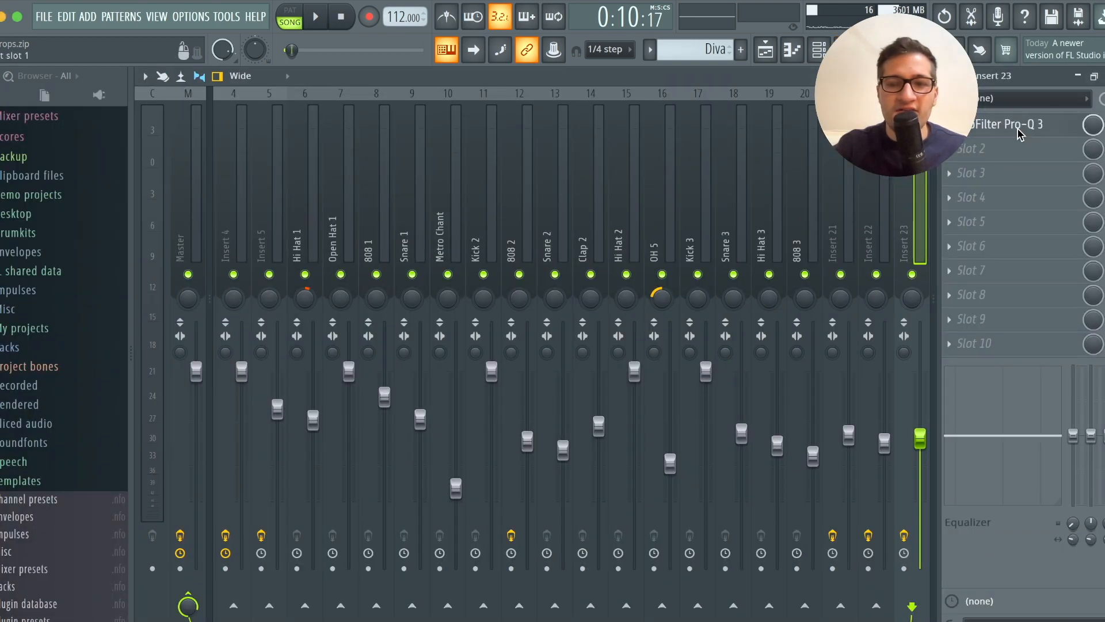
left_click(1013, 124)
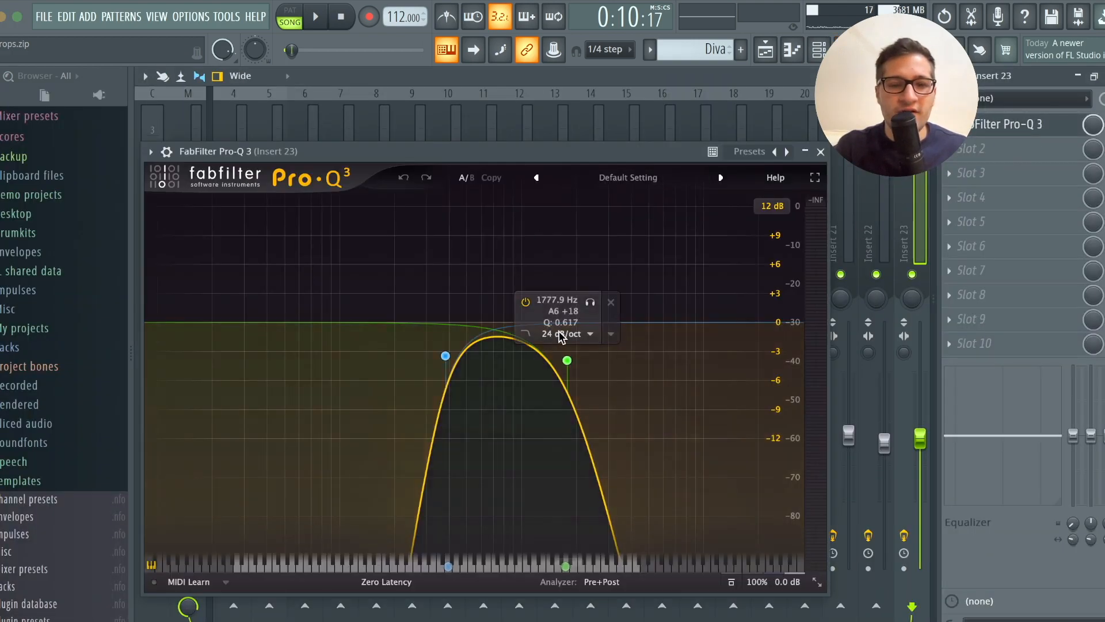
left_click(821, 152)
Play the soloed Pad part on Track 6 from bar 5 of the playlist and view its notes in the piano roll.
left_click(765, 49)
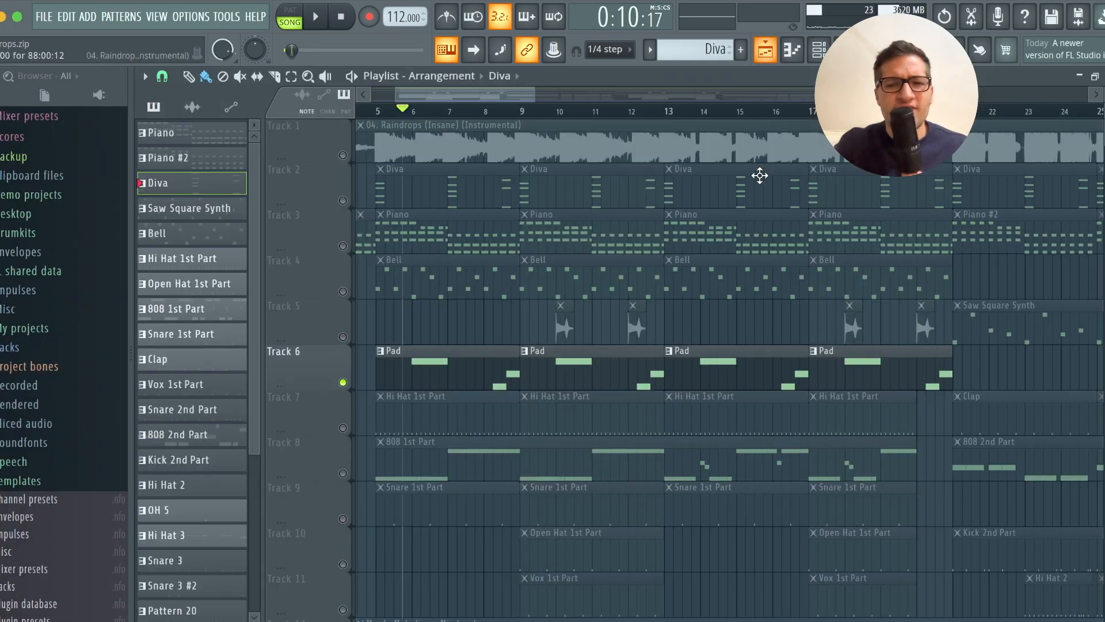
left_click(417, 110)
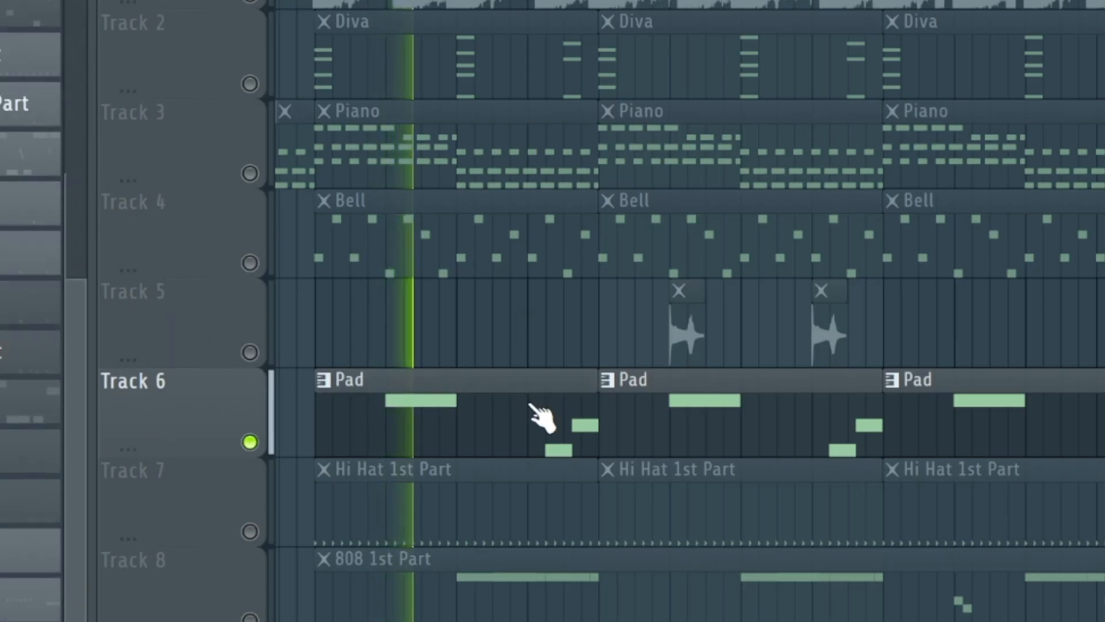
double_click(471, 372)
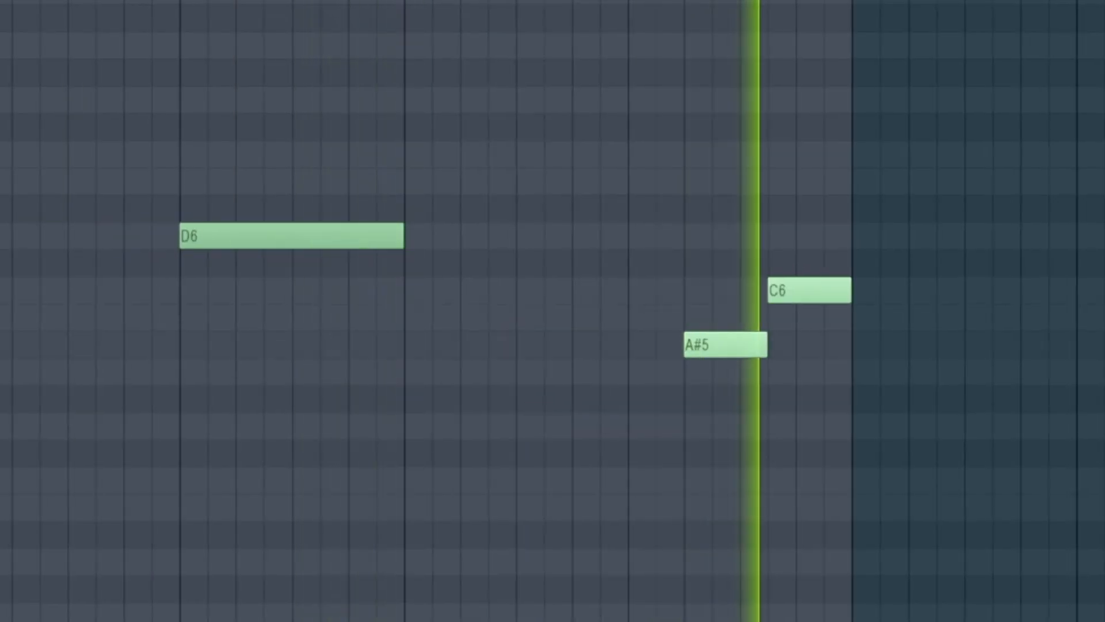
key("Escape")
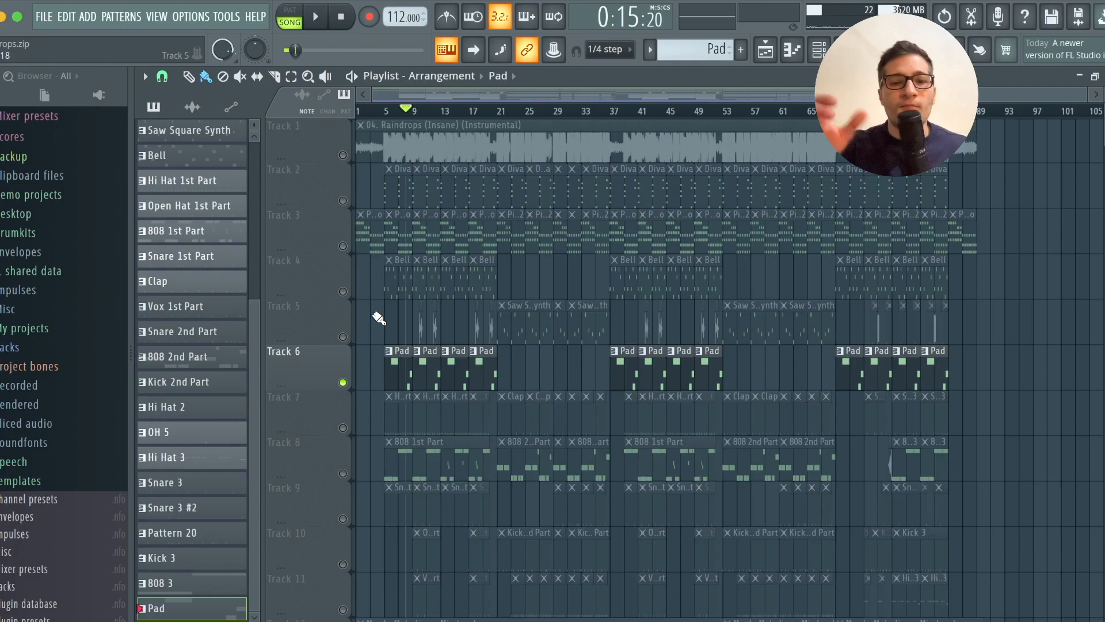
Solo Snare 1st Part on Track 9 and Hi Hat 1st Part on Track 7, playing each from bar 5.
scroll(377, 340, "up", 3)
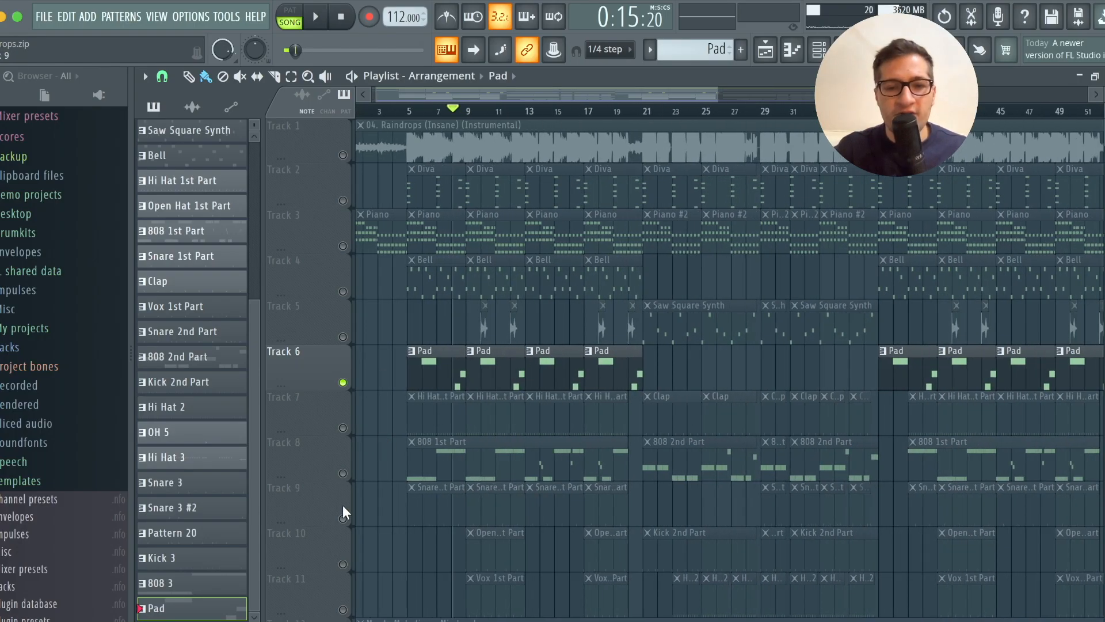
right_click(343, 518)
left_click(407, 112)
scroll(441, 362, "up", 5)
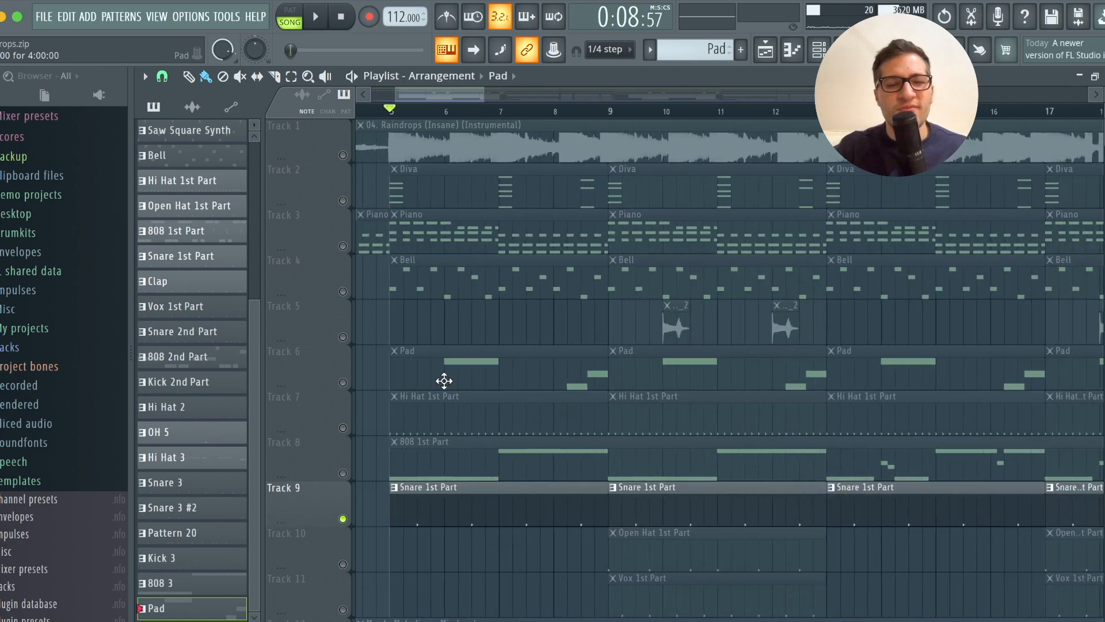
scroll(438, 382, "left", 1)
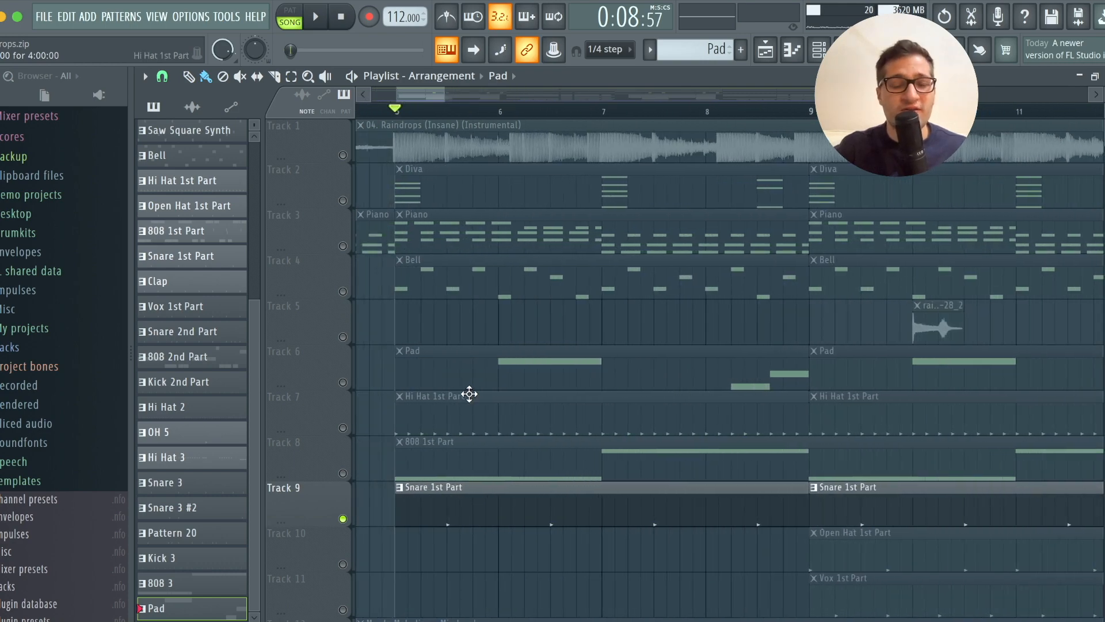
scroll(470, 393, "right", 1)
key("space")
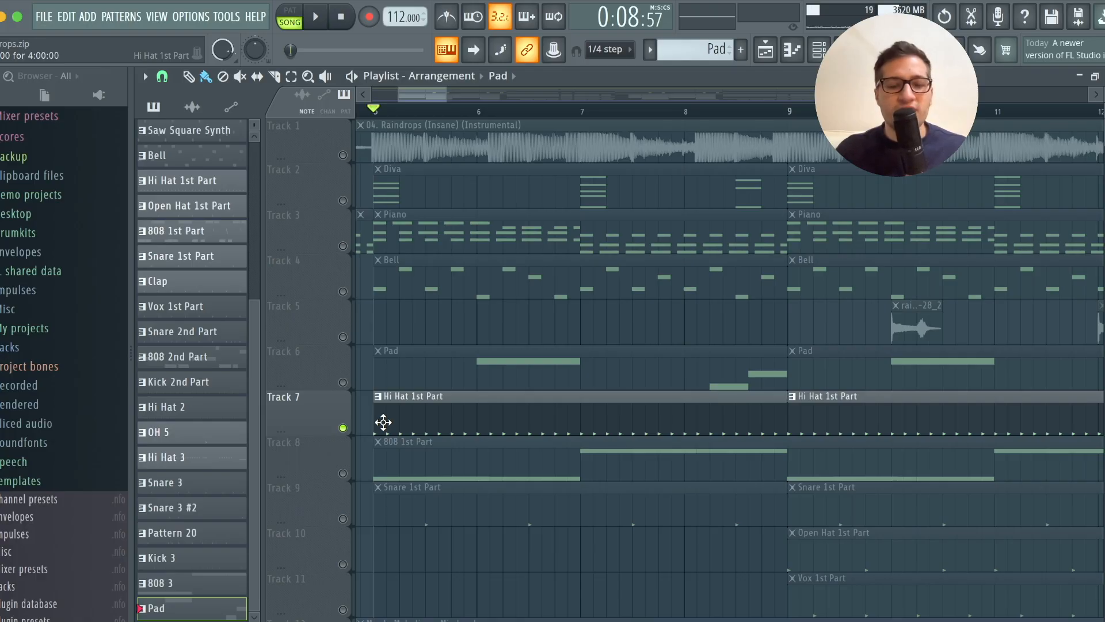
key("space")
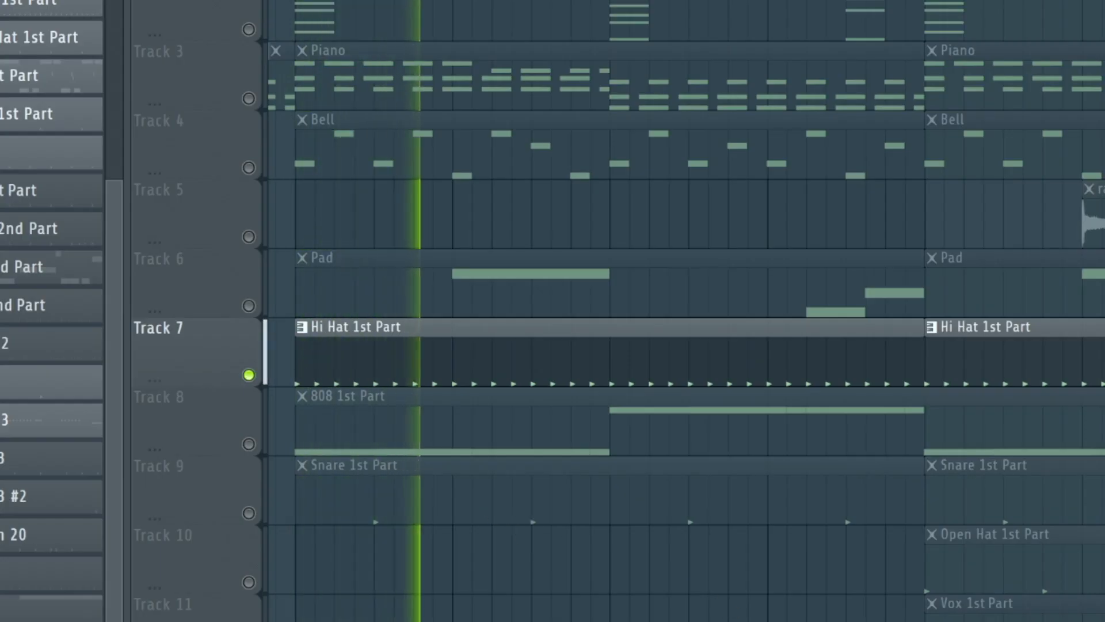
key("space")
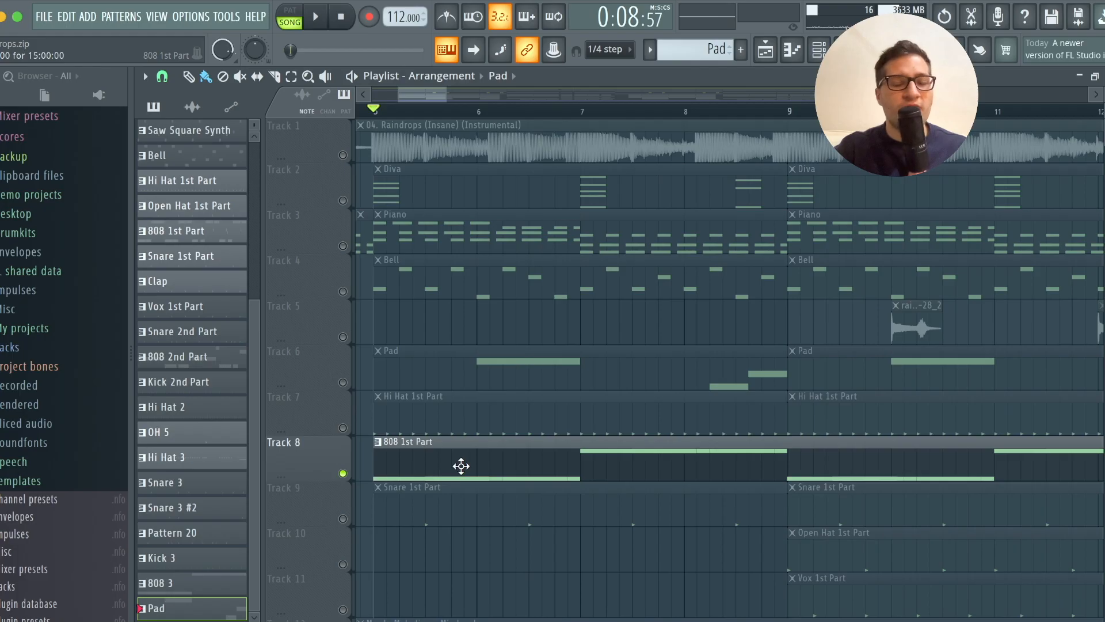
Open the 808 1st Part notes from Track 8 and examine the C5, G5, E5 and D#5 bass pattern during playback.
double_click(492, 419)
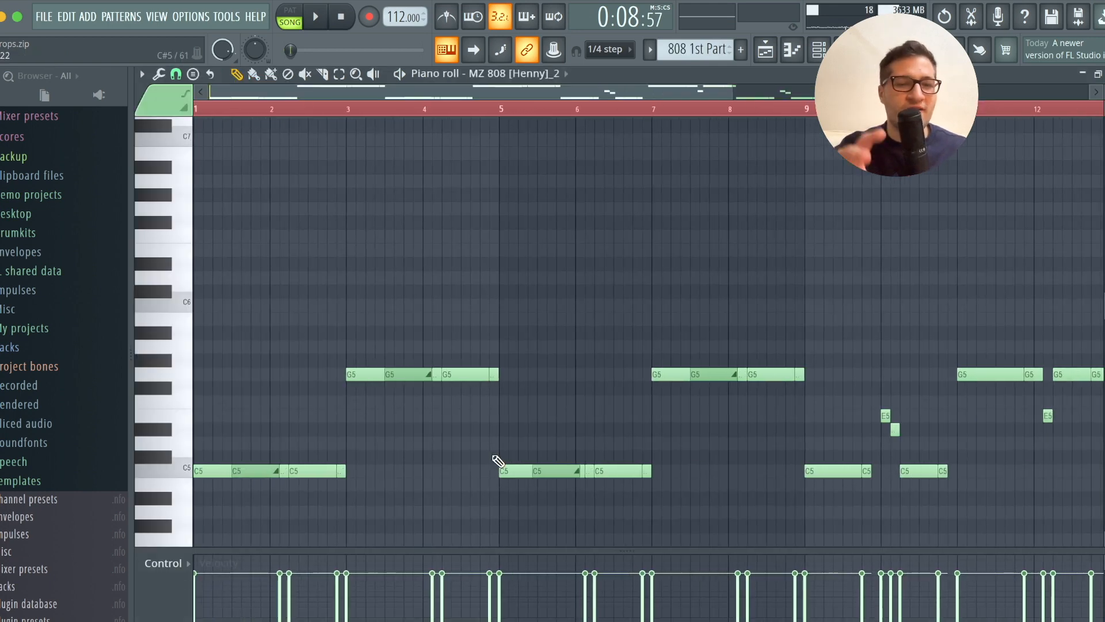
scroll(247, 439, "up", 1)
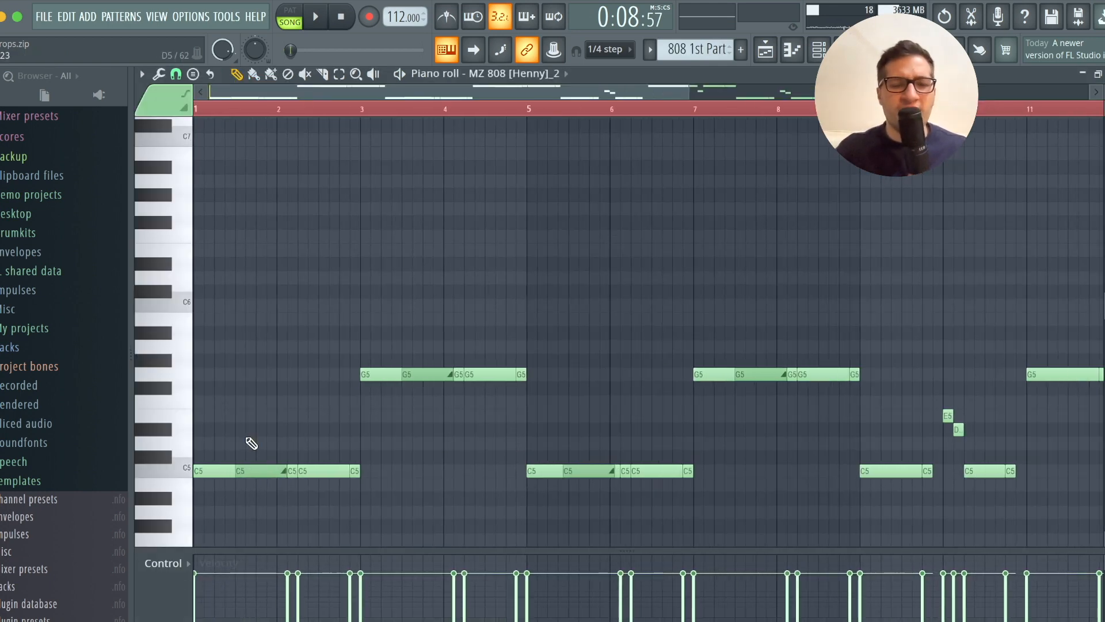
key("space")
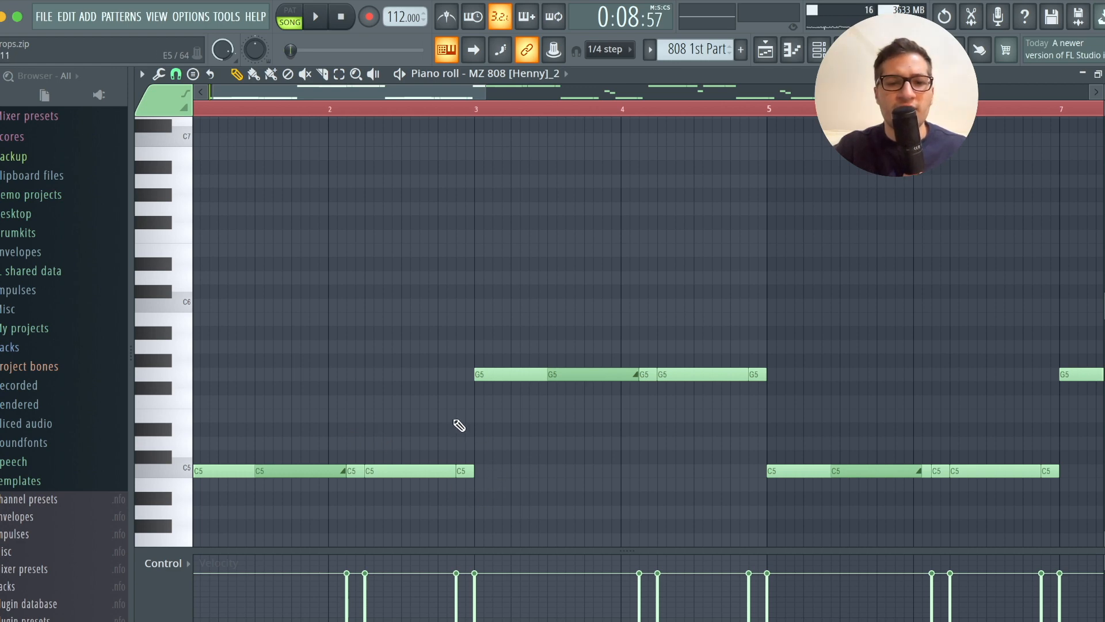
scroll(453, 360, "down", 3, "ctrl")
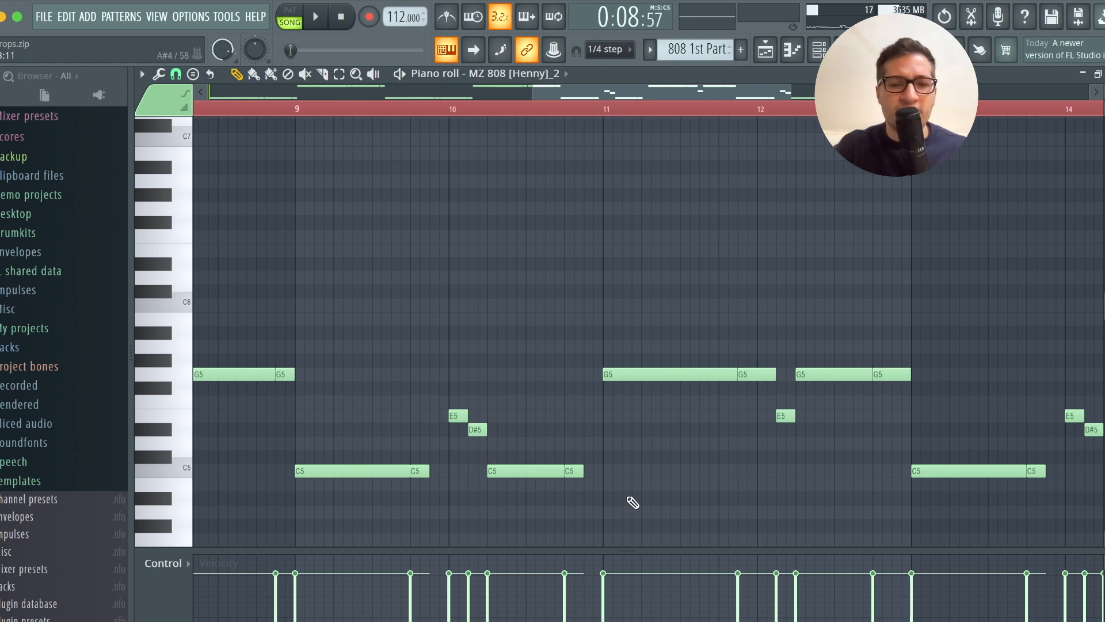
scroll(679, 403, "right", 1)
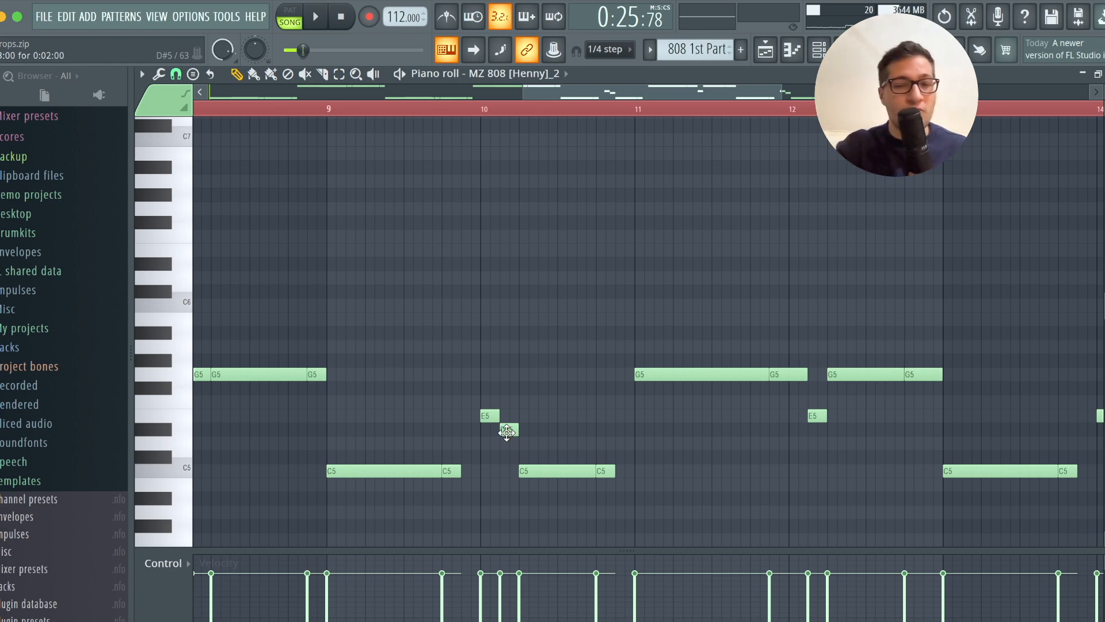
Play the soloed Vox 1st Part from bar 9 and the raindrop audio clips on Track 5.
scroll(506, 432, "down", 3)
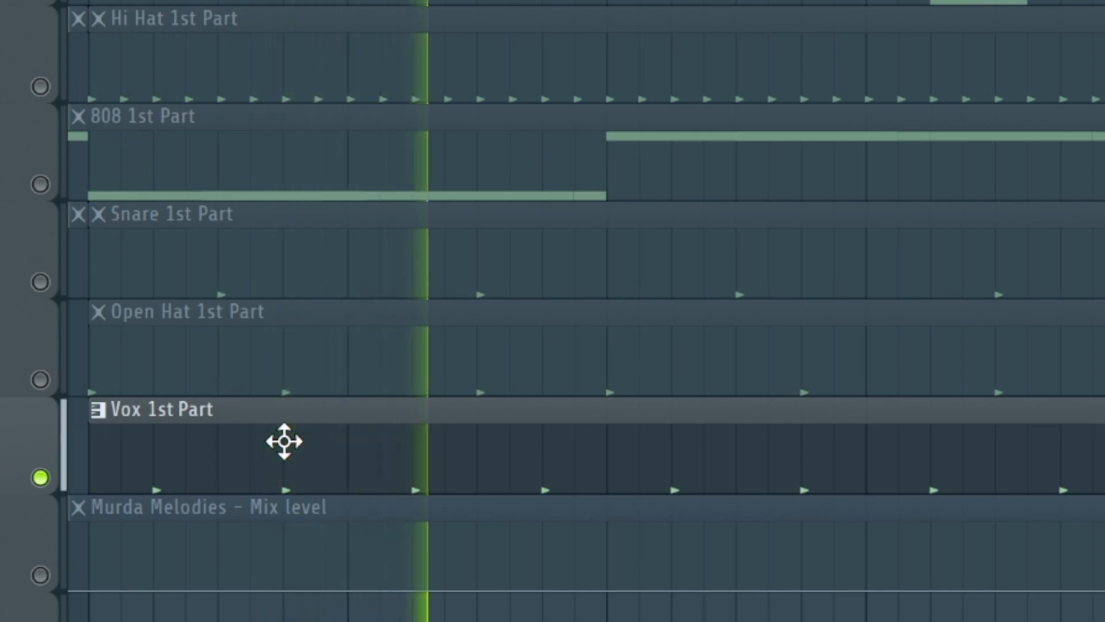
key("space")
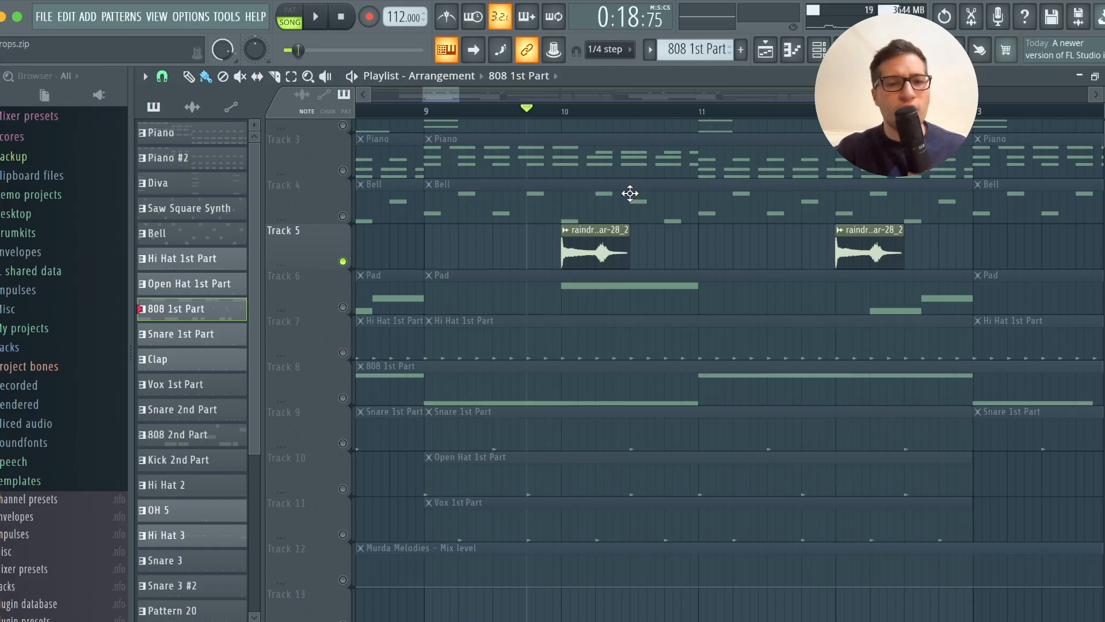
key("space")
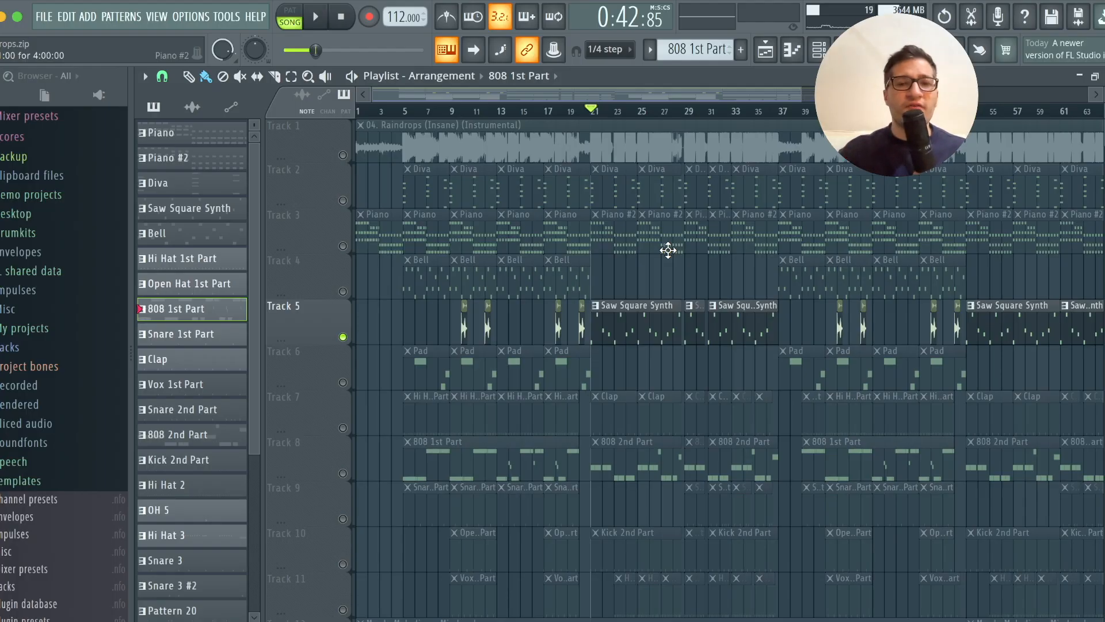
Open the Piano #2 pattern from Track 3 at bar 21 and examine its short chord notes.
scroll(667, 249, "up", 3)
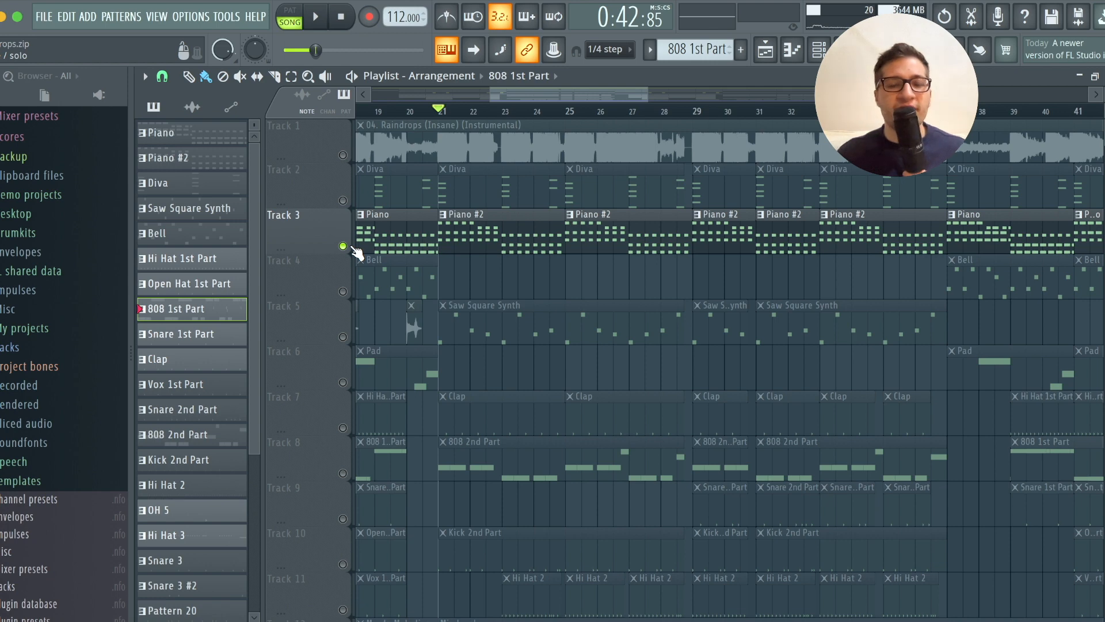
double_click(481, 227)
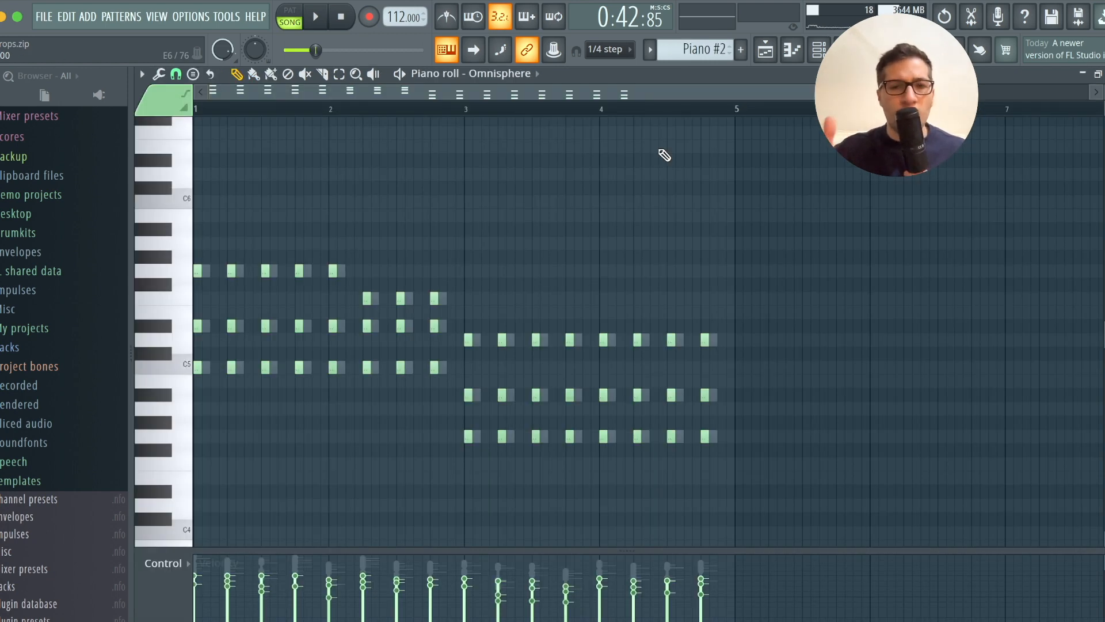
key("Escape")
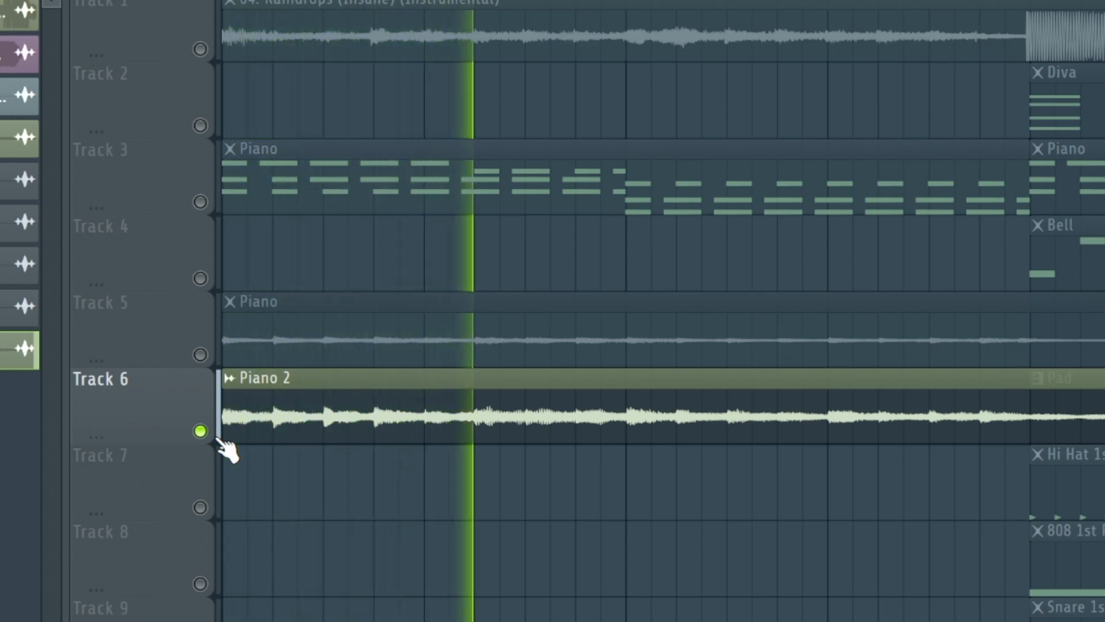
Solo Track 11 and start playback of the Hi Hat 2 pattern at bar 23.
scroll(218, 440, "down", 2)
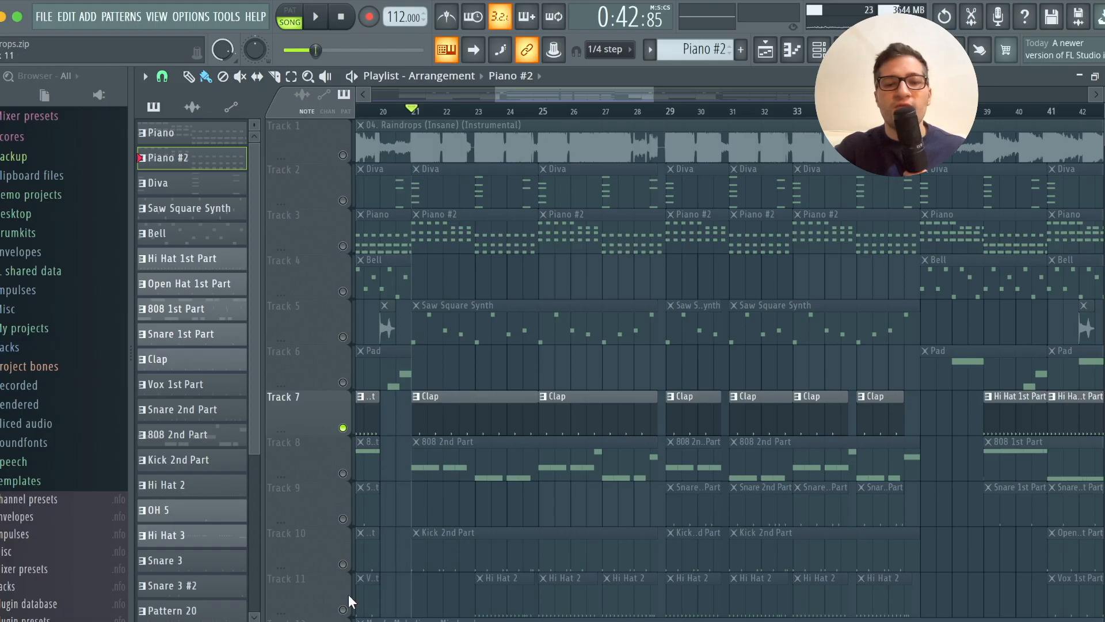
right_click(345, 608)
left_click(477, 111)
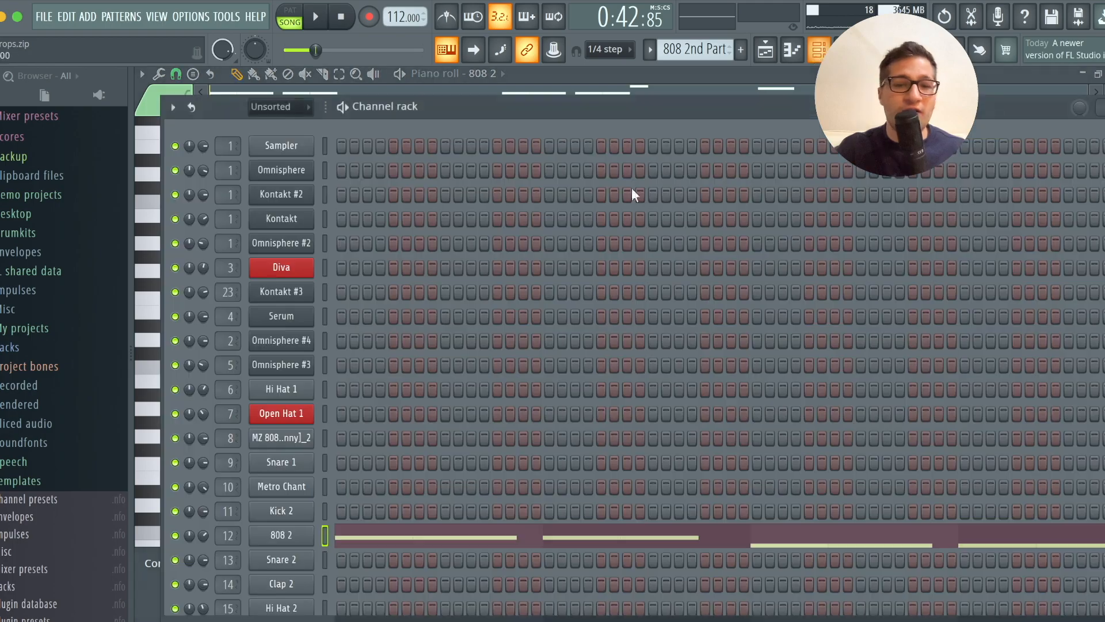
Check the 808 2 channel in the channel rack, then play and examine the 808 2nd Part notes in the piano roll.
key("F6")
left_click(297, 535)
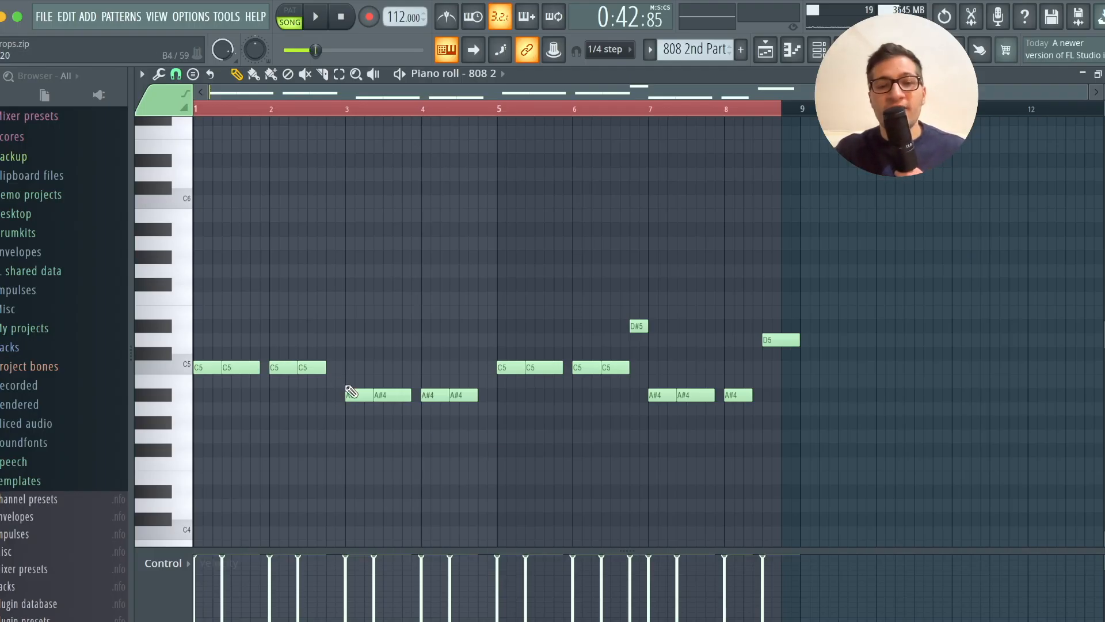
scroll(220, 414, "up", 4)
key("space")
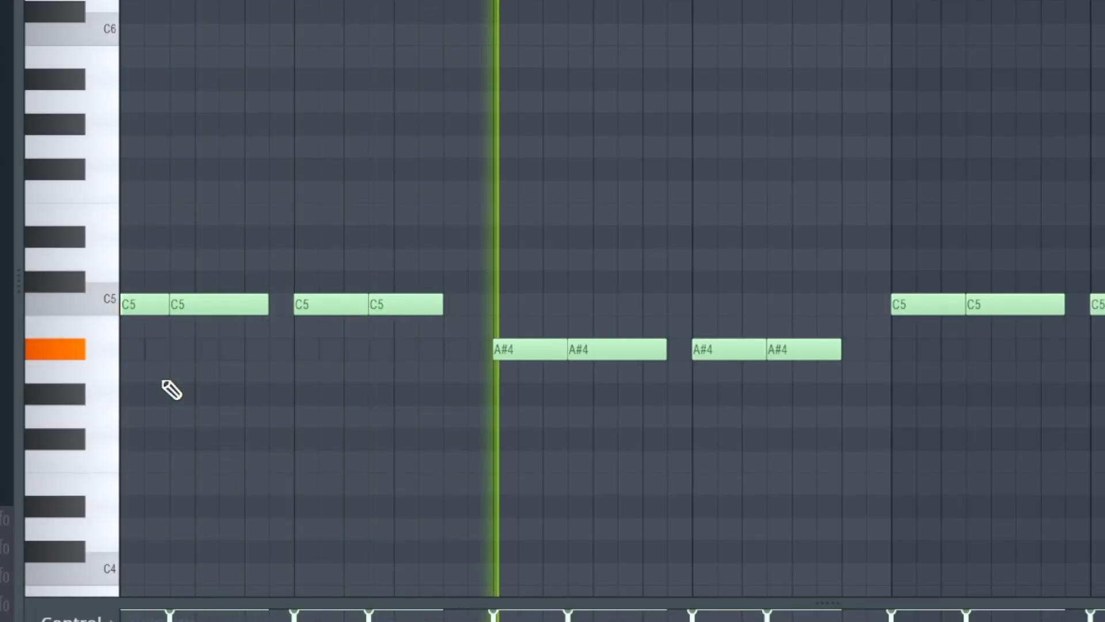
scroll(171, 390, "down", 2)
key("space")
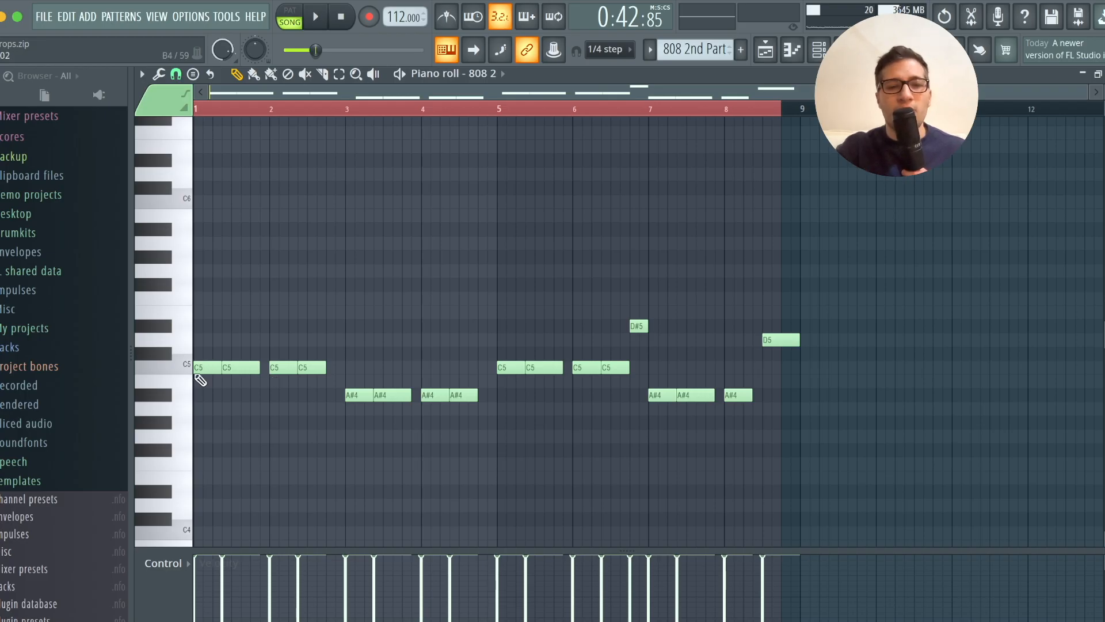
scroll(125, 318, "down", 2)
scroll(125, 318, "up", 1)
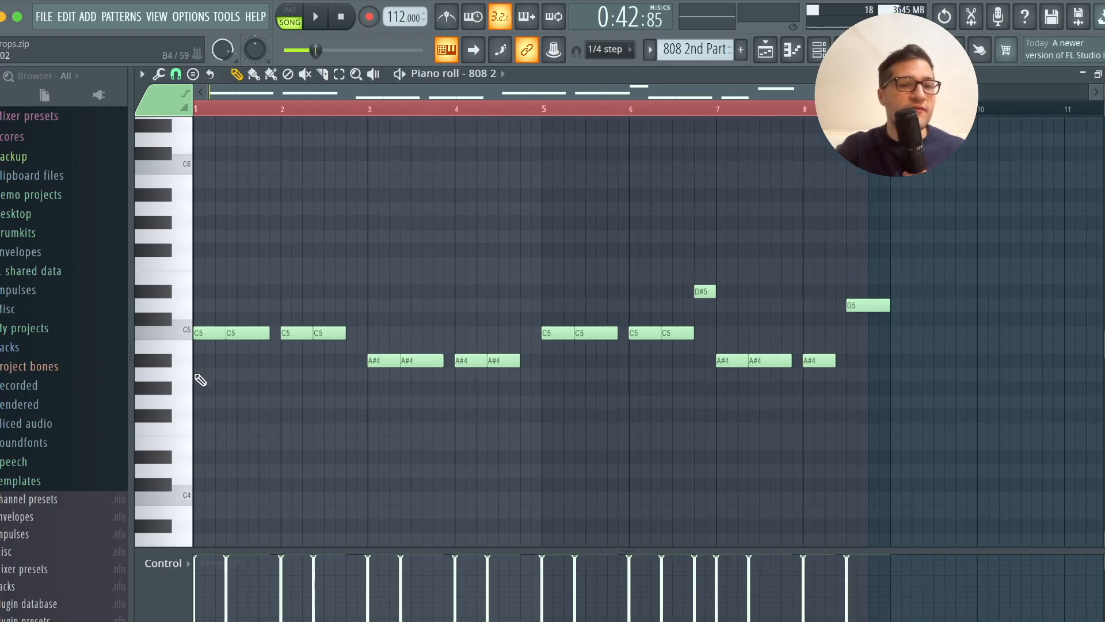
scroll(200, 379, "up", 2)
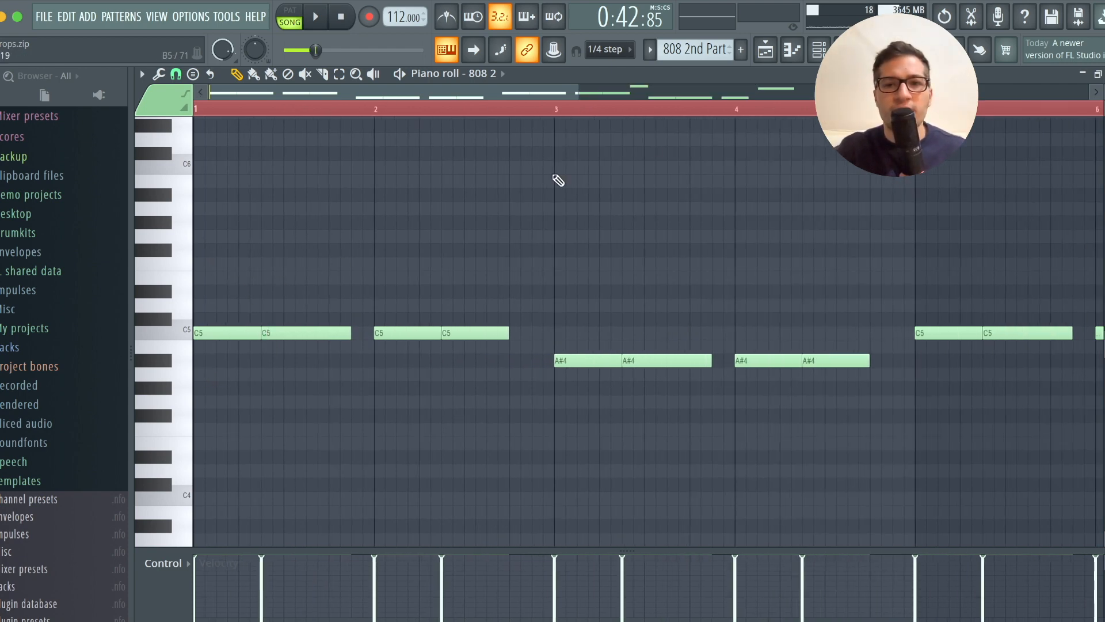
Open the Kick 2nd Part notes from Track 10 of the playlist and play the kick rhythm.
left_click(770, 53)
double_click(451, 555)
scroll(296, 503, "down", 2)
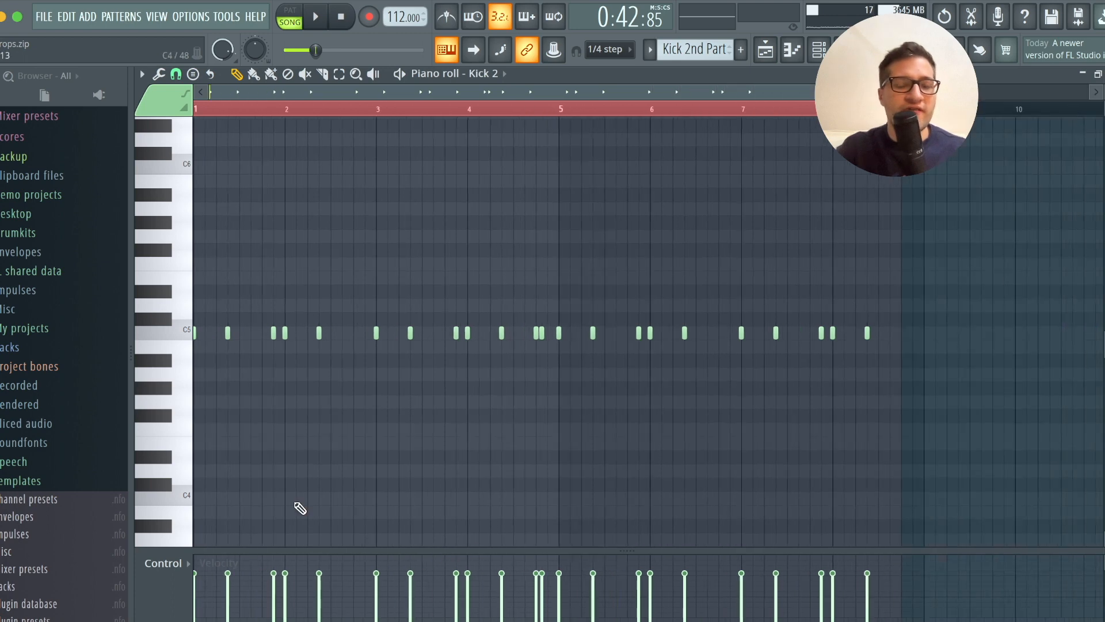
scroll(300, 507, "down", 1)
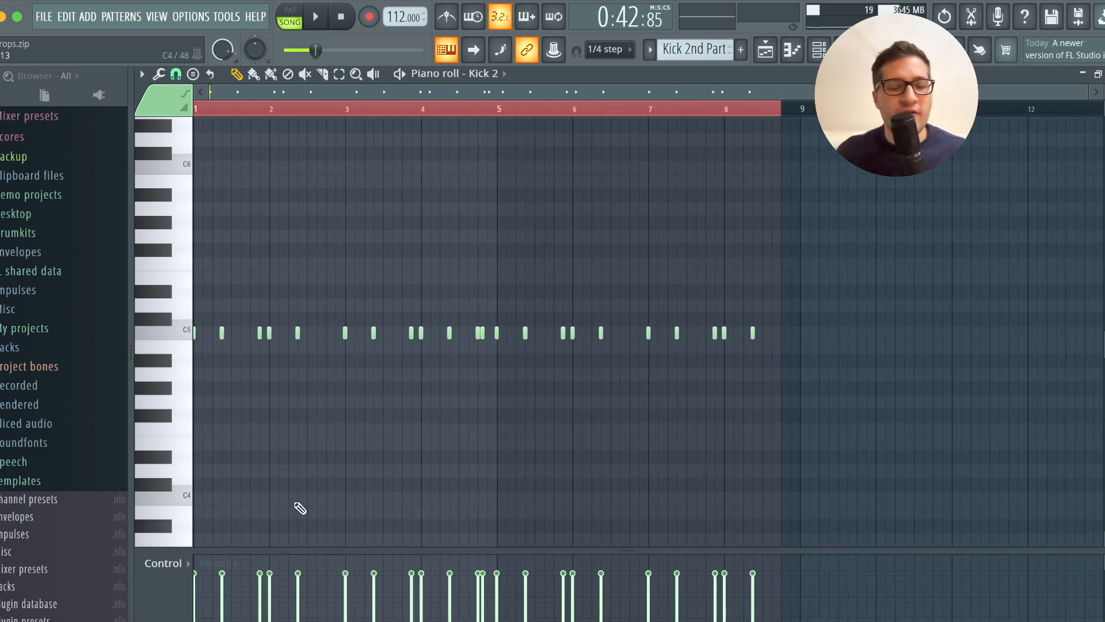
key("space")
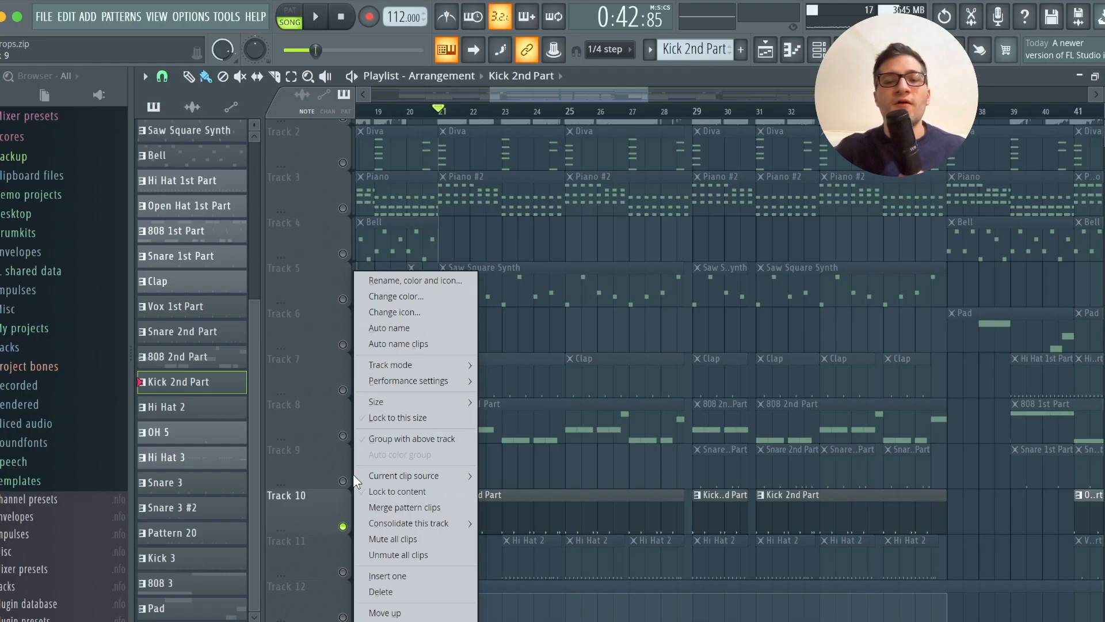
Solo Track 9 and play the Snare 2nd Part pattern from bar 29.
left_click(345, 481)
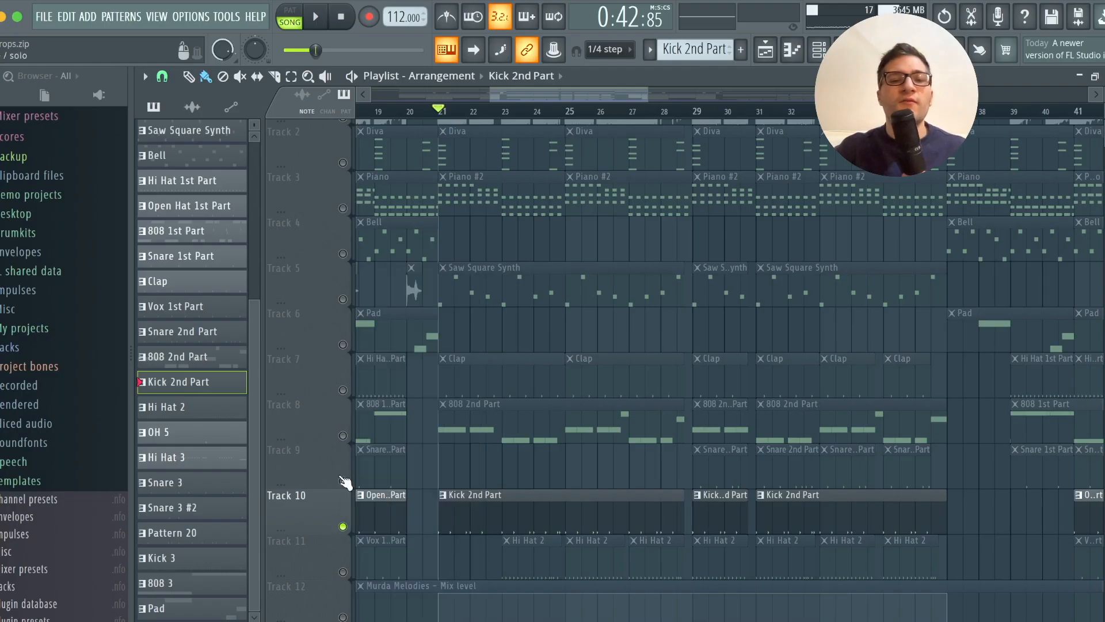
left_click(345, 481)
scroll(779, 395, "up", 3)
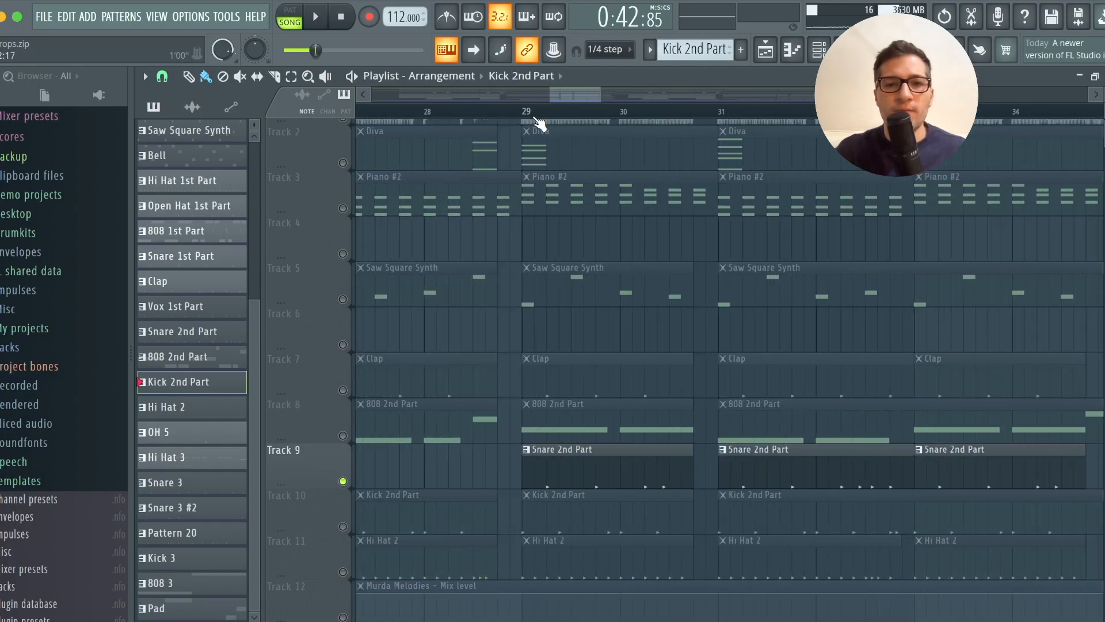
left_click(534, 118)
key("space")
scroll(534, 118, "right", 2)
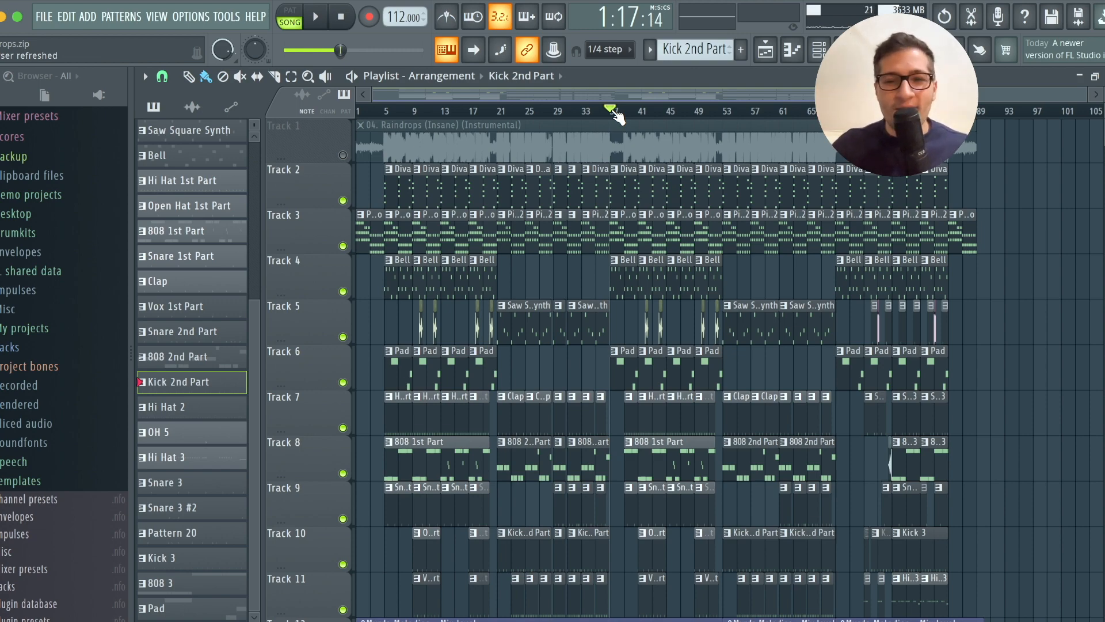
Place the playhead at bar 73, solo Track 7 and play the Snare 3 pattern.
scroll(975, 172, "up", 5)
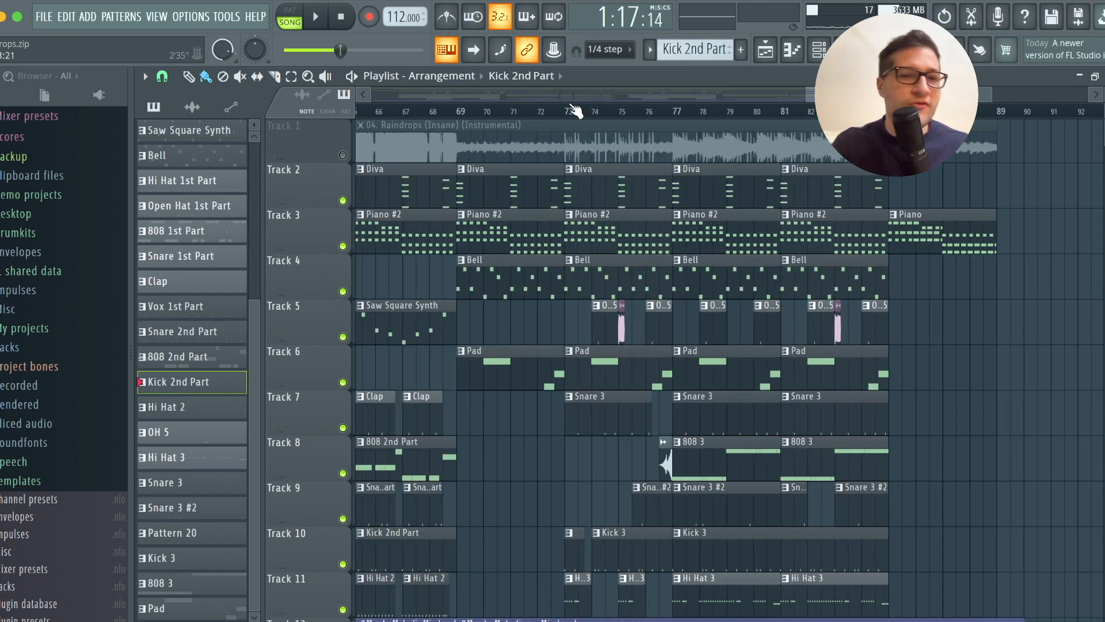
left_click(574, 111)
scroll(592, 246, "up", 3)
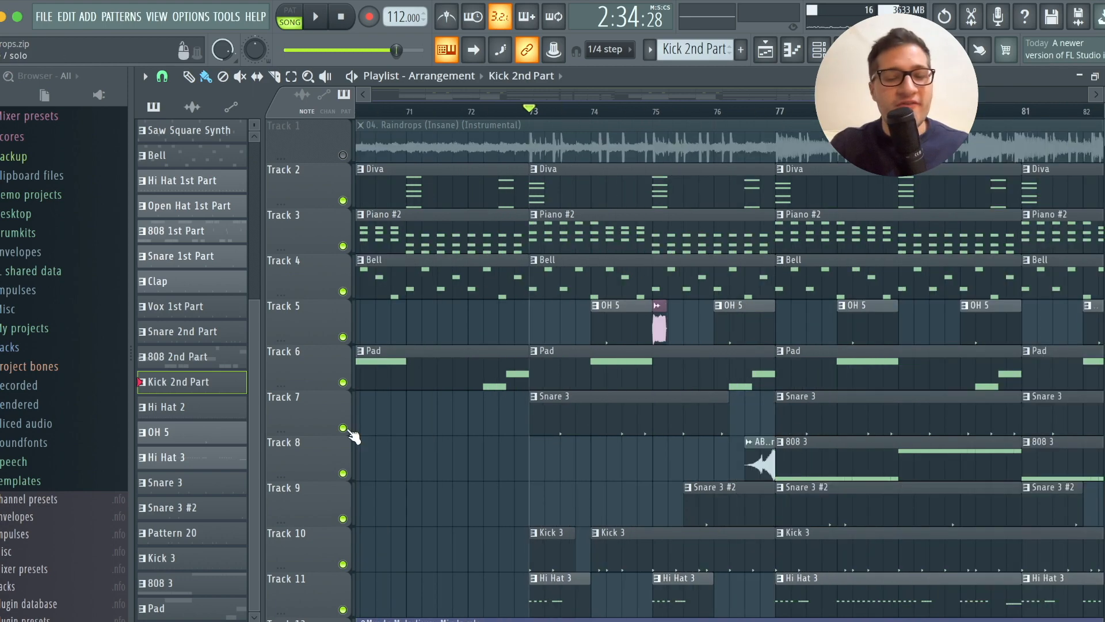
right_click(346, 430)
scroll(662, 468, "up", 1)
key("space")
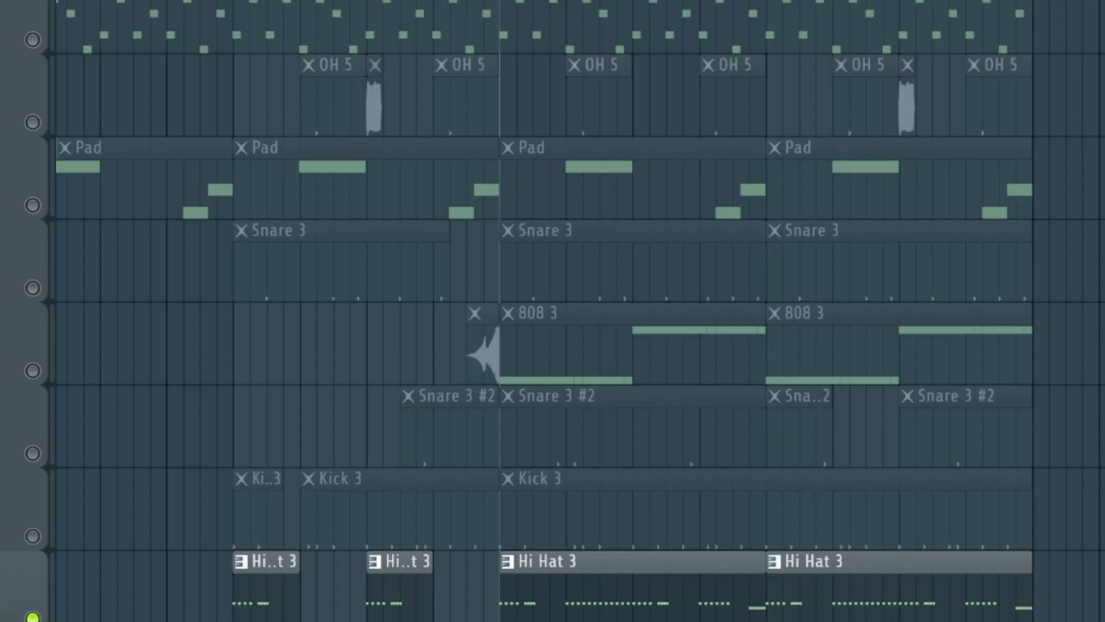
Play the Hi Hat 3, 808 3 and Kick 3 parts, examining the 808 and kick notes in the piano roll.
key("space")
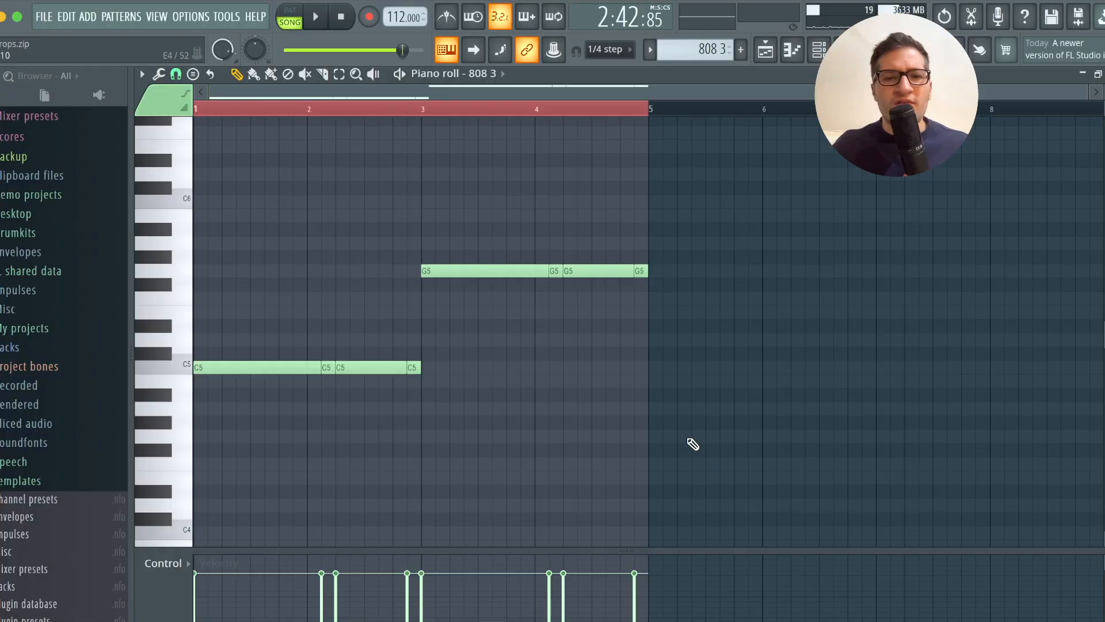
key("space")
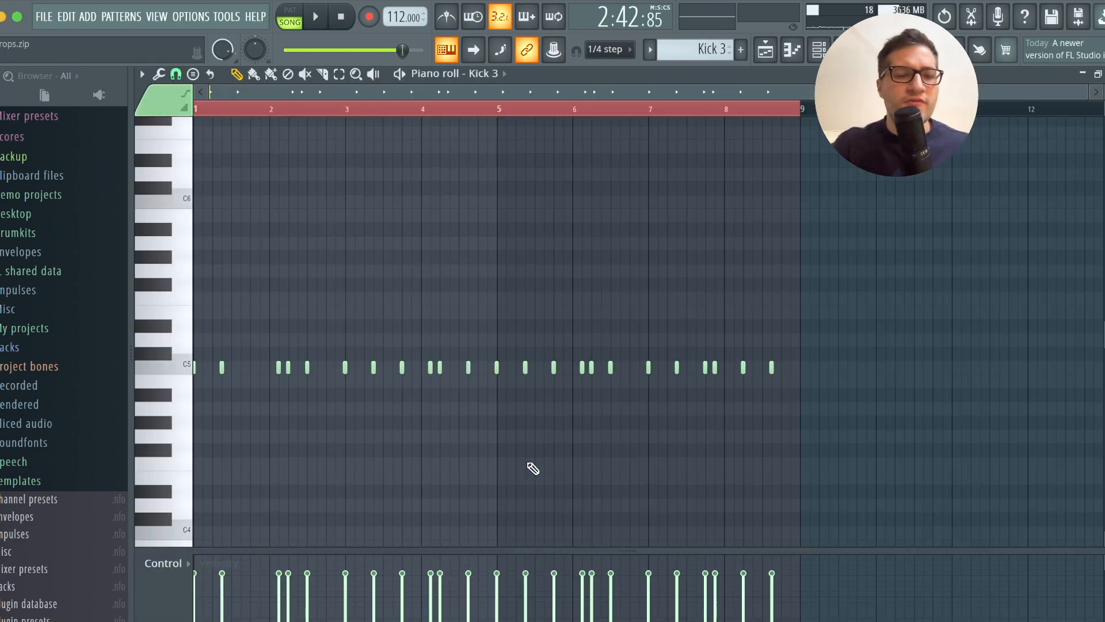
key("space")
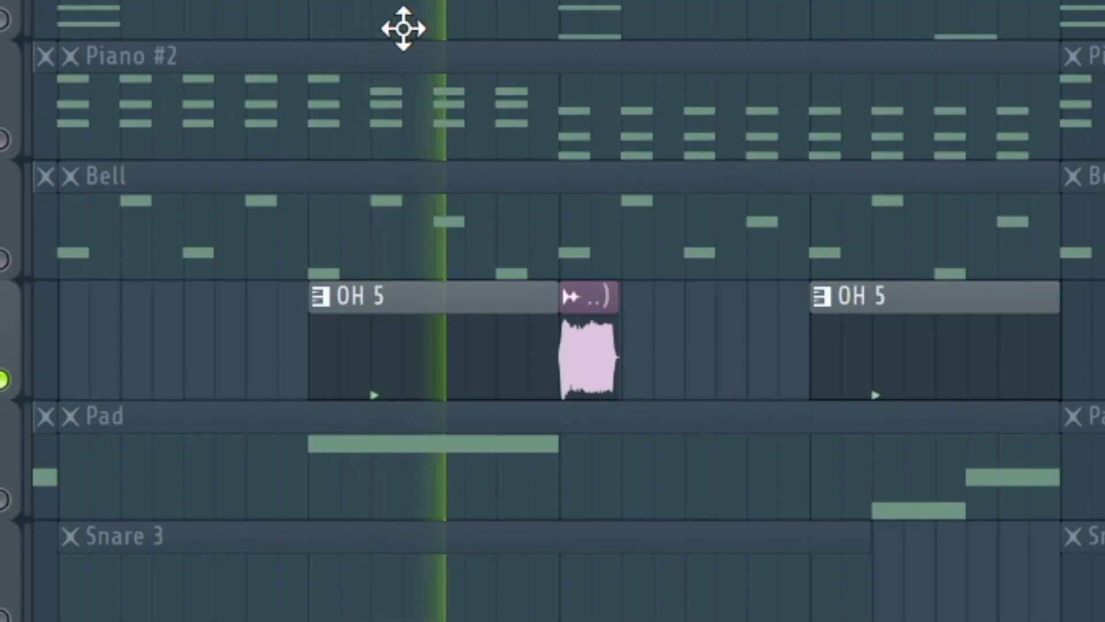
Play the vocal sample clip on the soloed Track 5 from bar 75, between the first two OH 5 clips.
key("space")
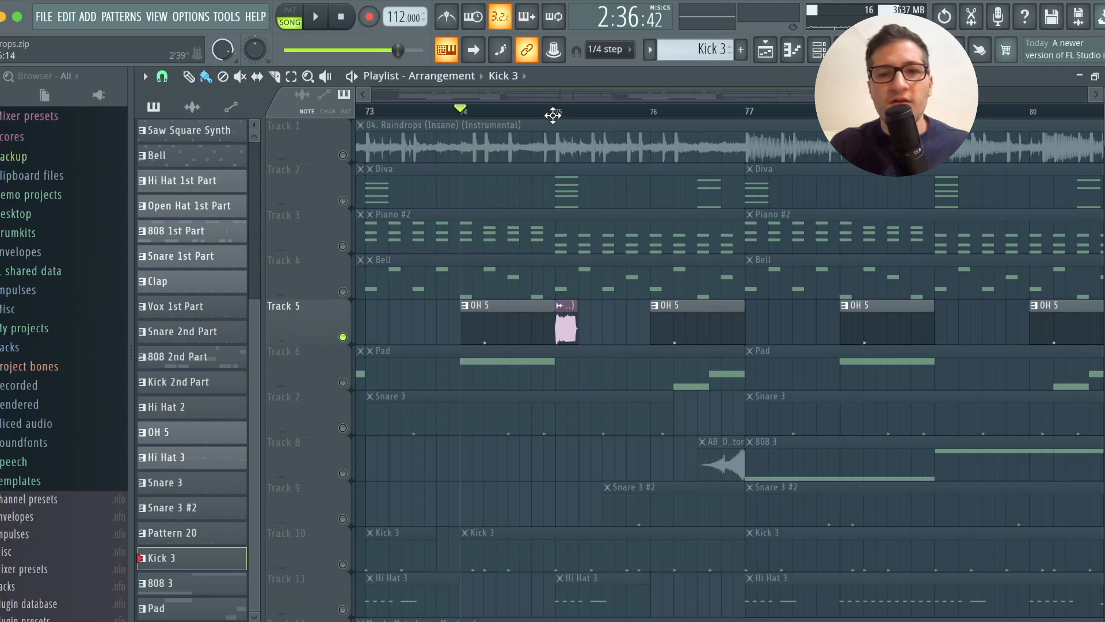
scroll(554, 109, "left", 1)
left_click(569, 109)
key("space")
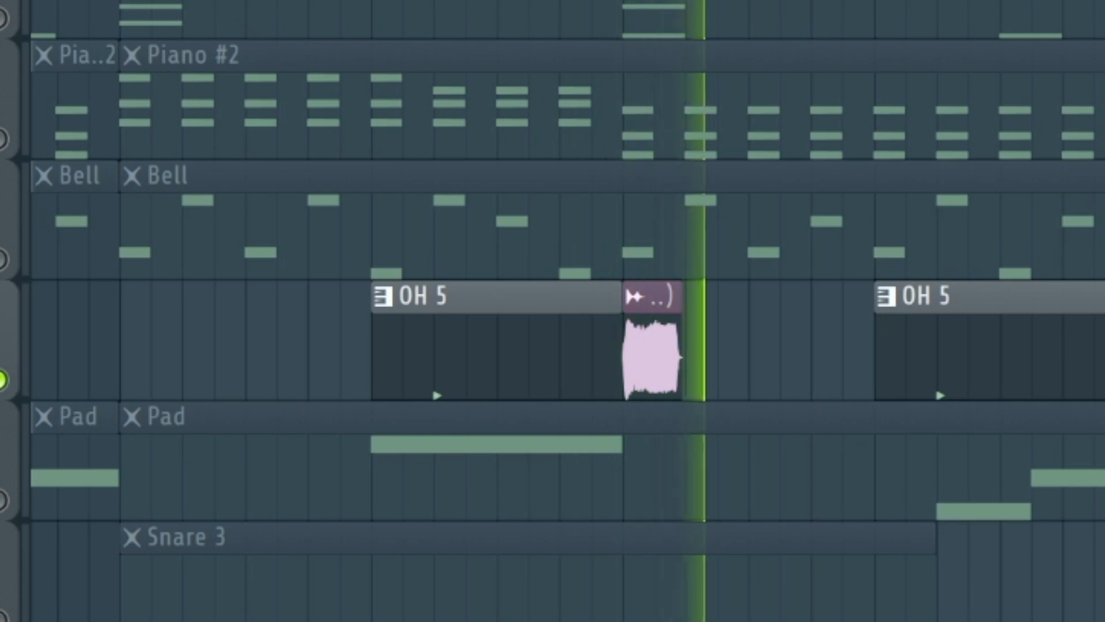
key("space")
Open the Diva #4 notes from the channel rack in the piano roll and play them from just before bar 4.
scroll(567, 311, "down", 1)
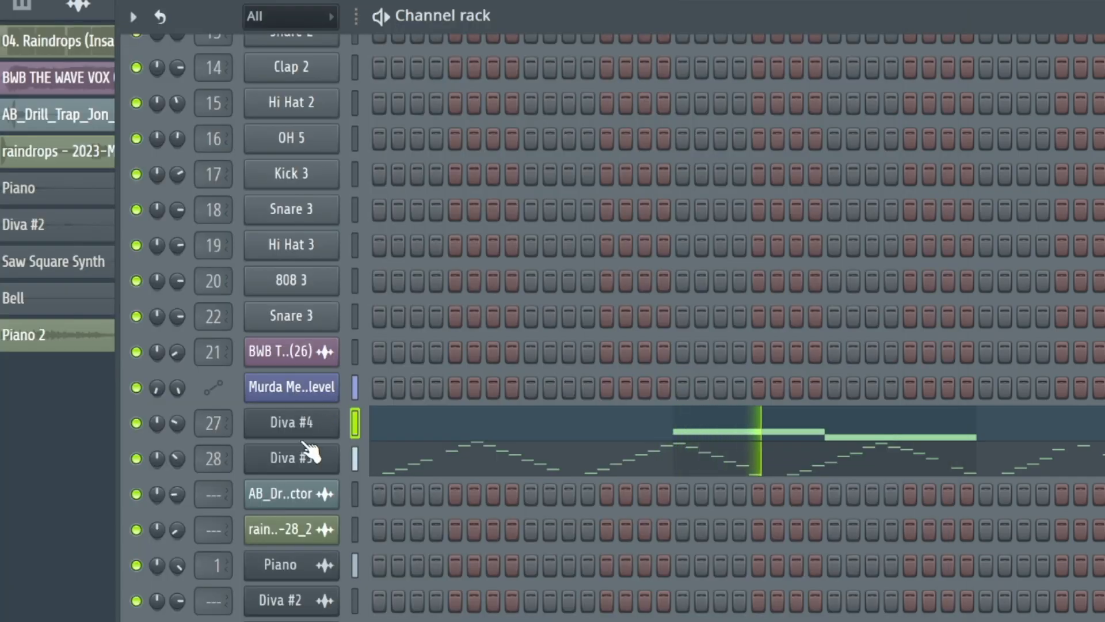
left_click(299, 455)
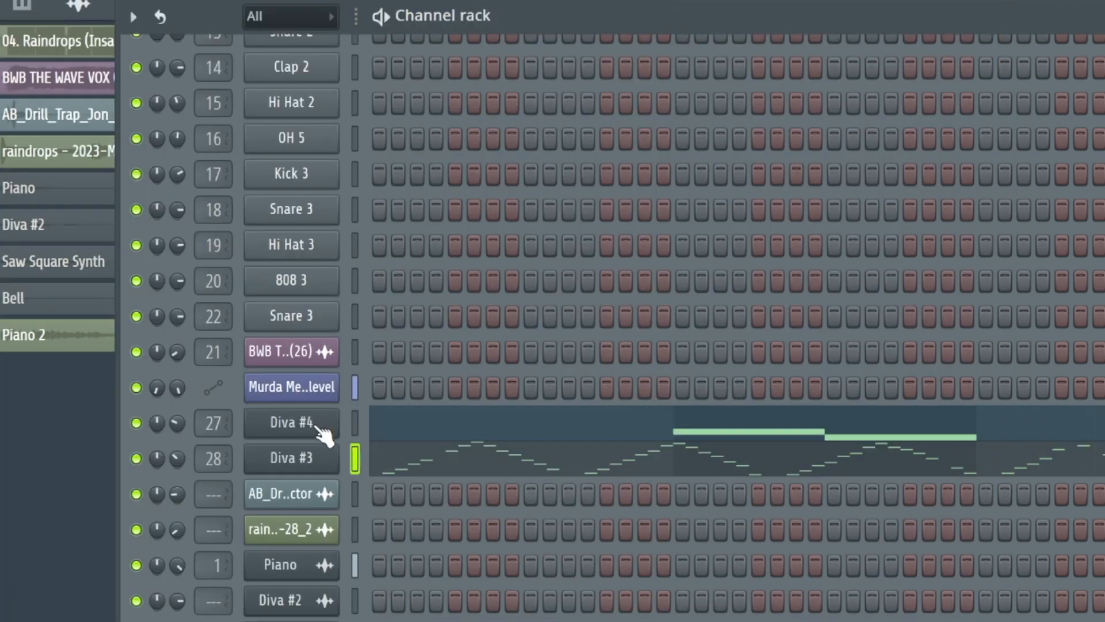
right_click(322, 426)
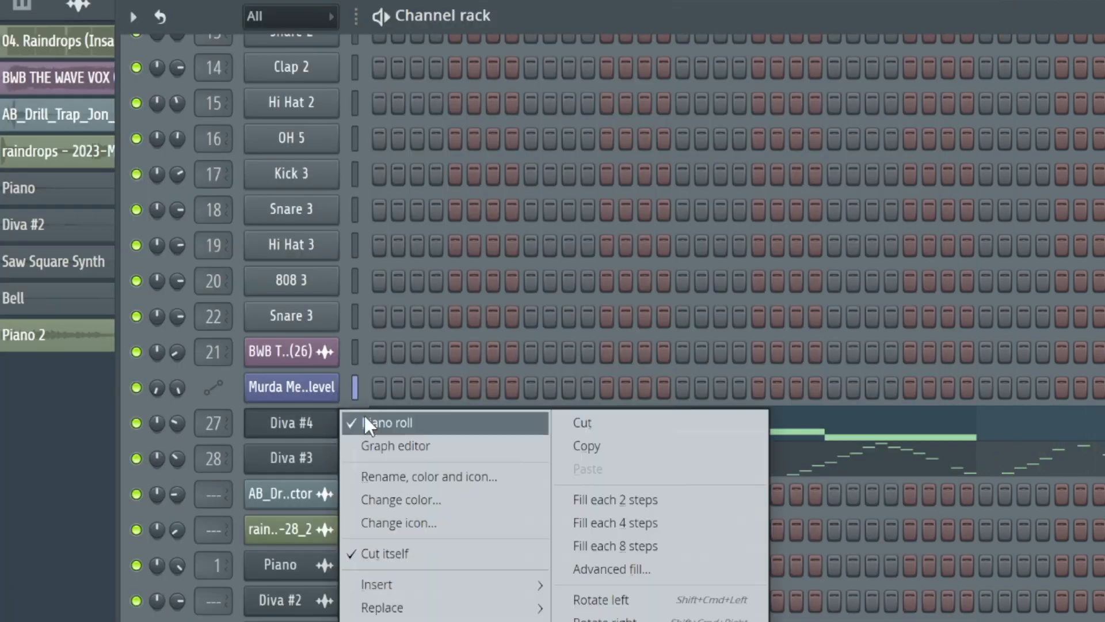
left_click(364, 423)
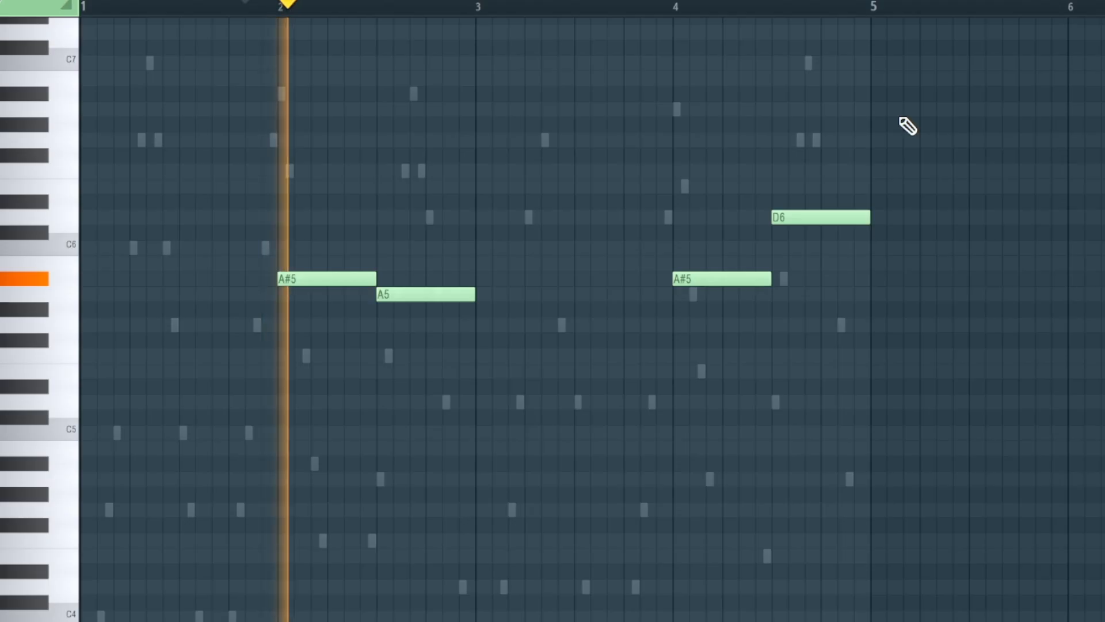
left_click(663, 7)
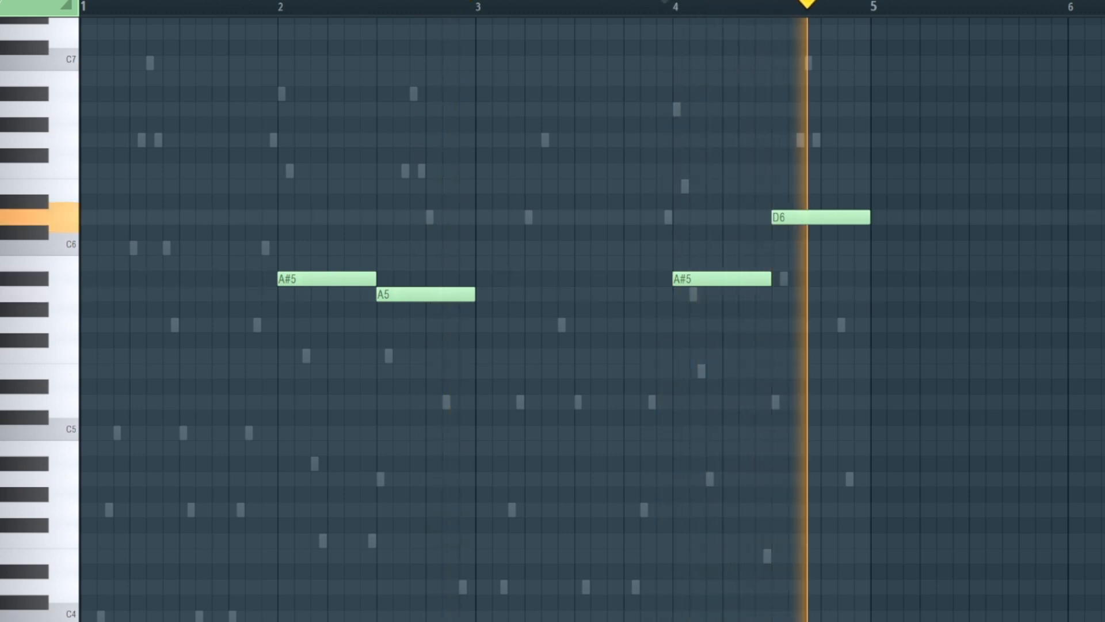
Switch the piano roll to the Diva #3 channel and examine its arpeggiated notes across the four bars.
key("F6")
left_click(380, 459)
scroll(548, 145, "down", 3)
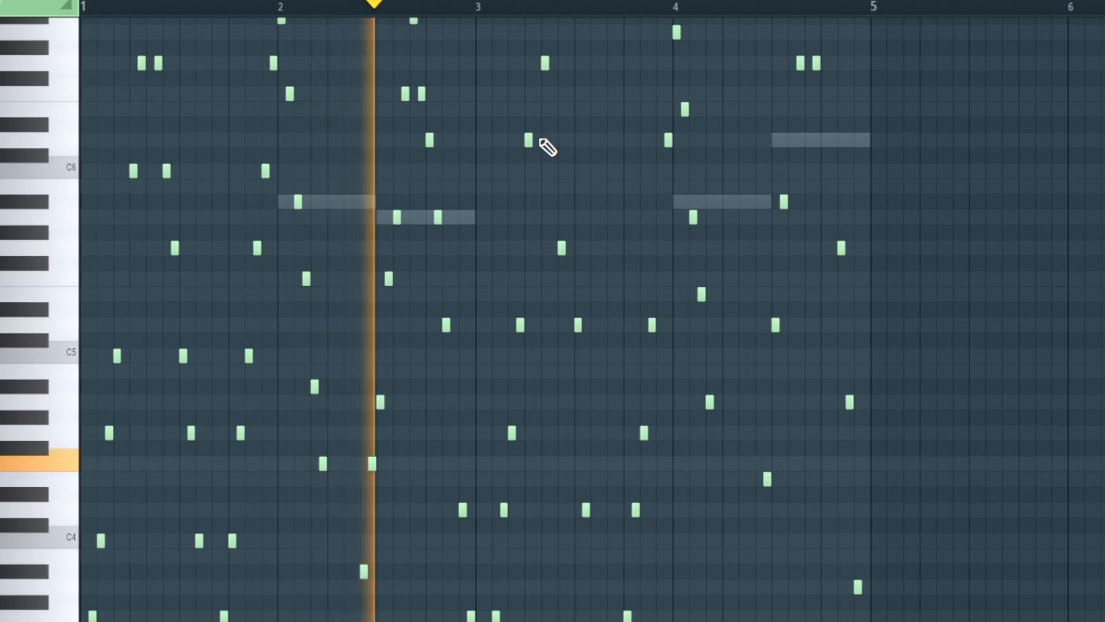
scroll(592, 335, "down", 1)
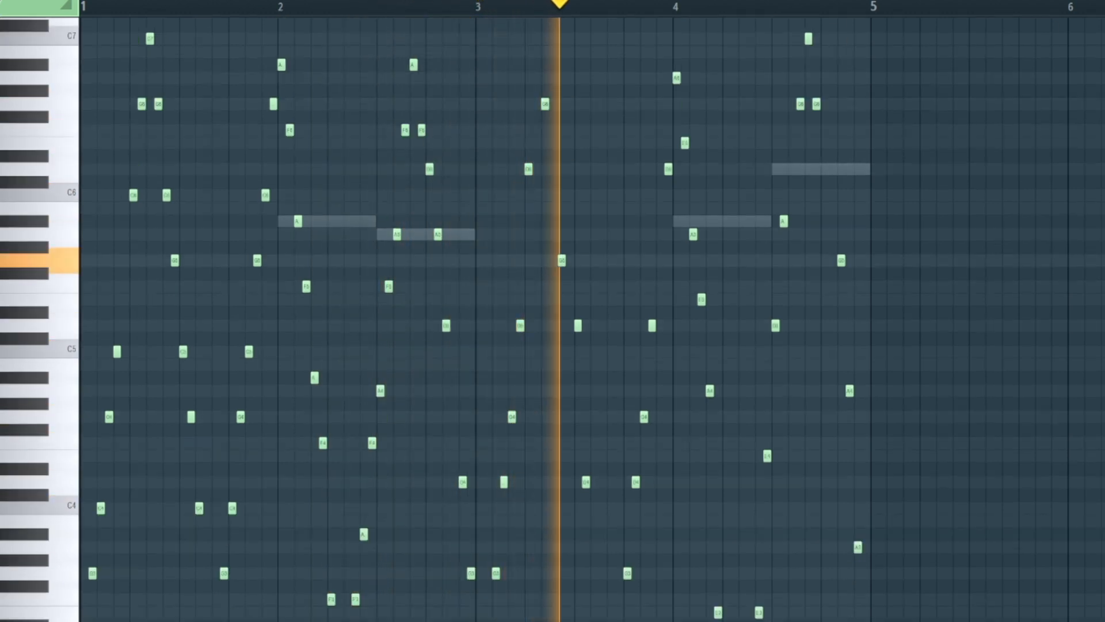